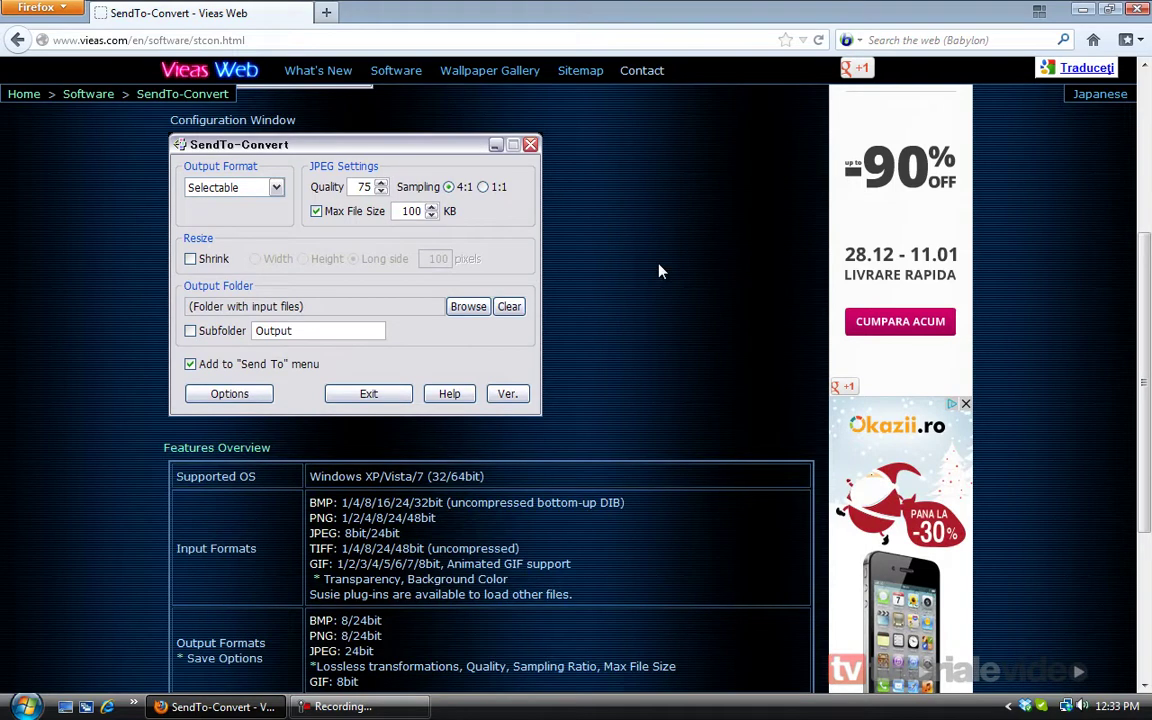
Check the supported OS and formats of SendTo-Convert and save its EXE installer from the Software page.
triple_click(350, 476)
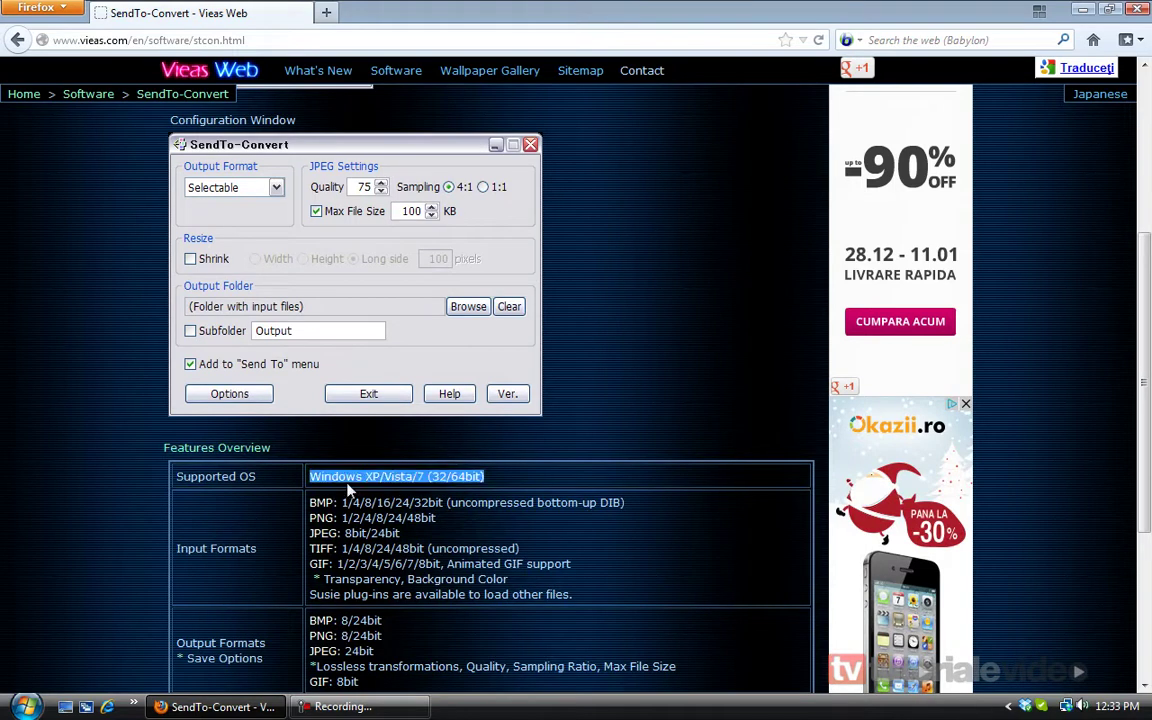
click(567, 494)
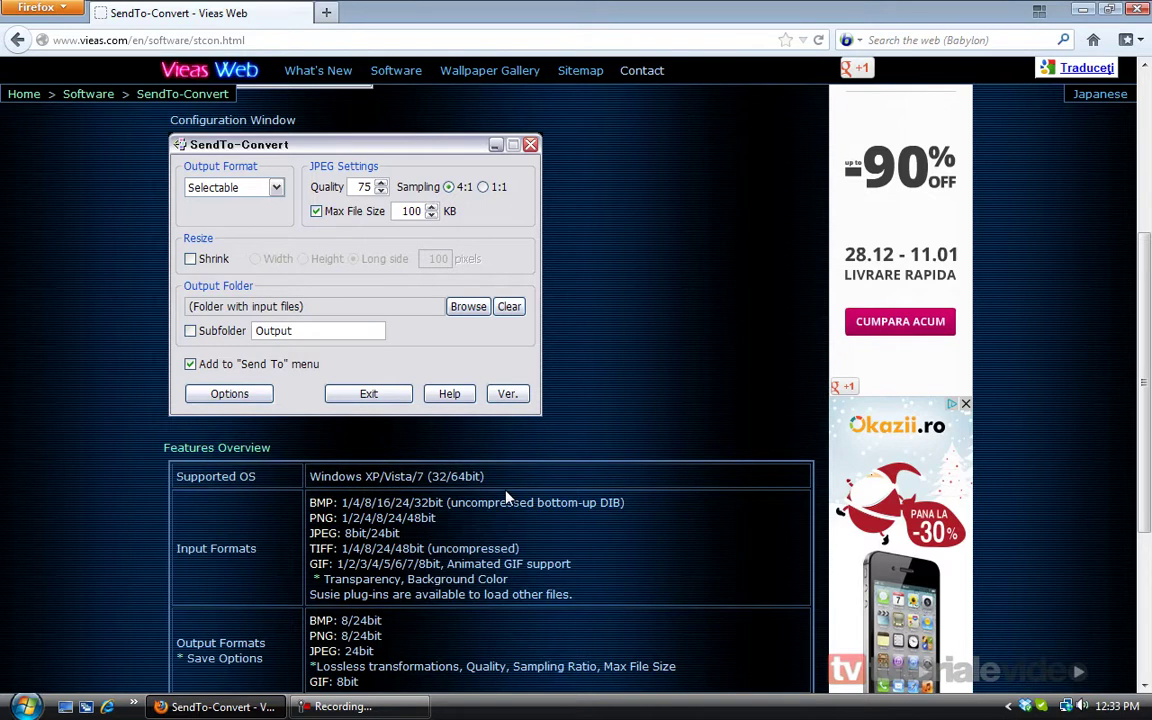
scroll(490, 540, up, 5)
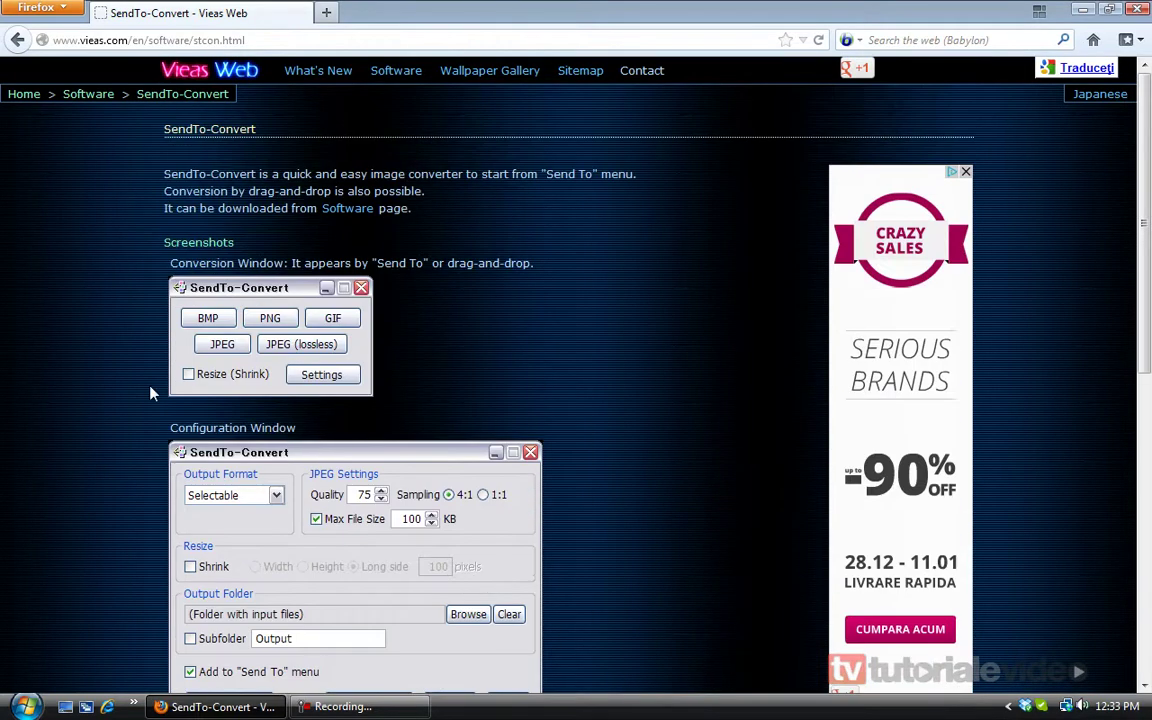
scroll(150, 393, down, 10)
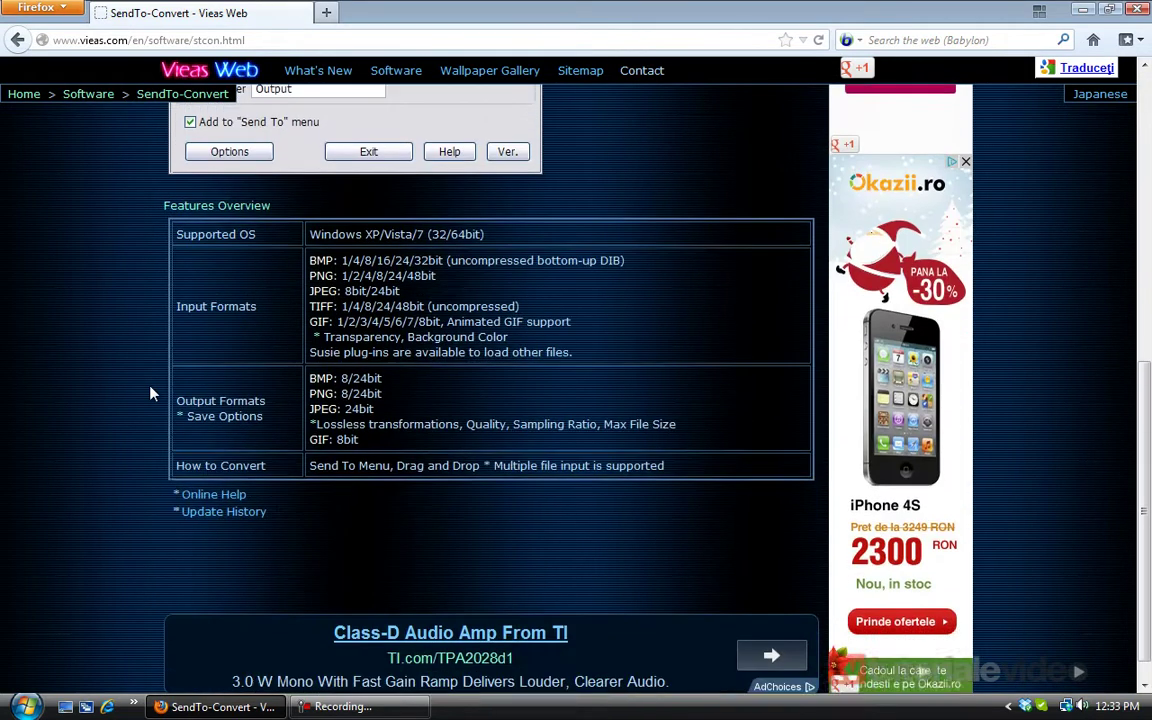
scroll(310, 540, up, 10)
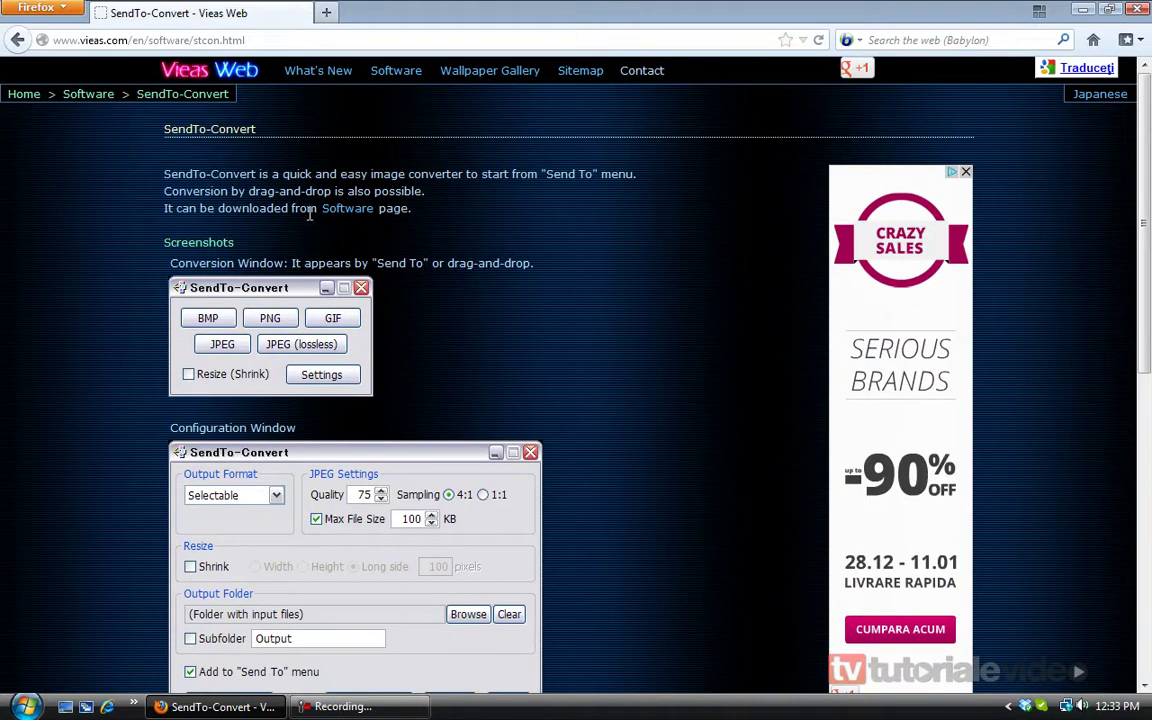
click(347, 209)
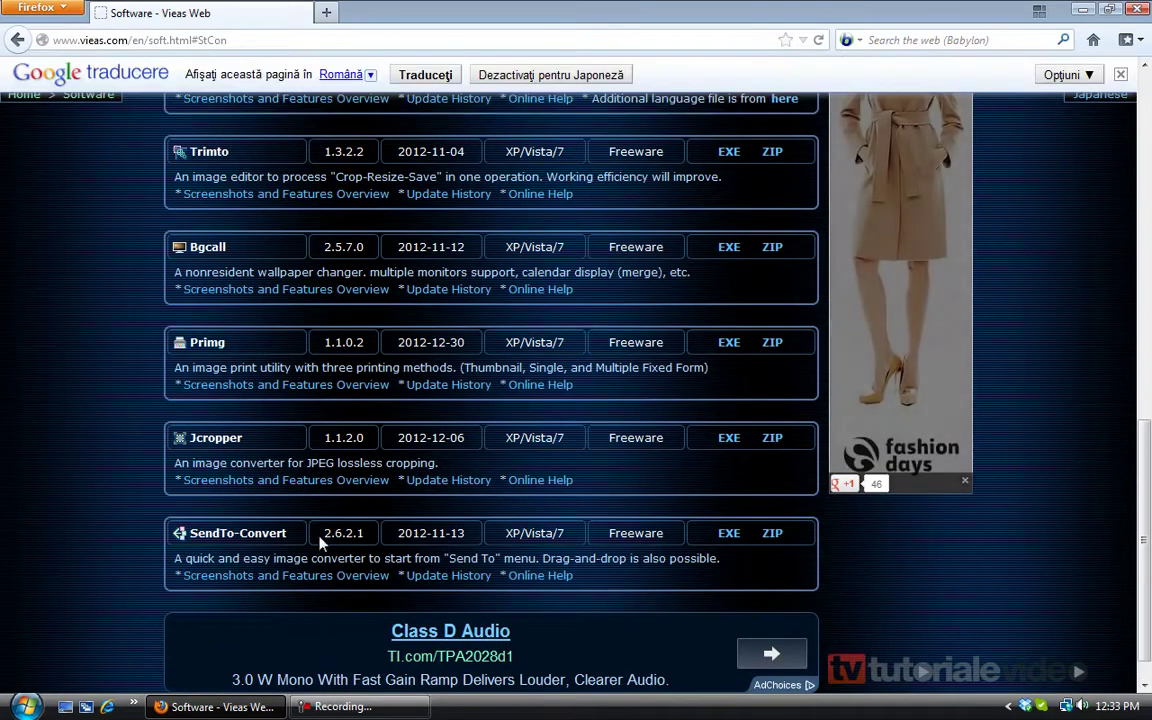
click(733, 538)
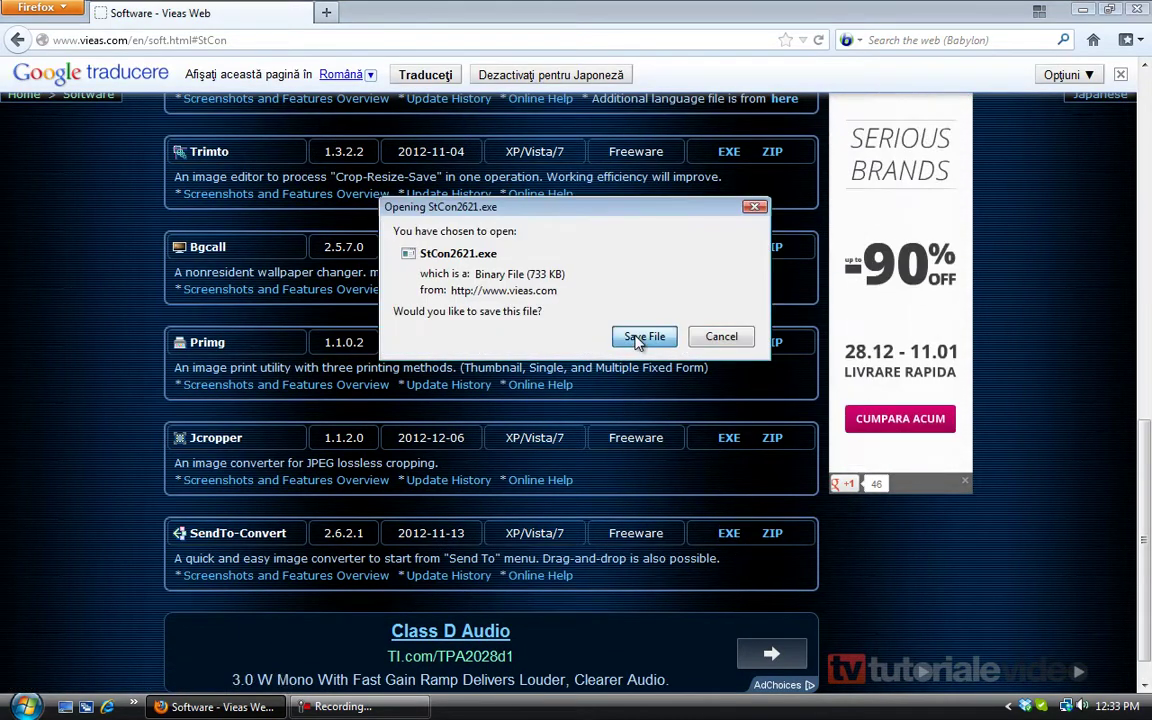
click(640, 337)
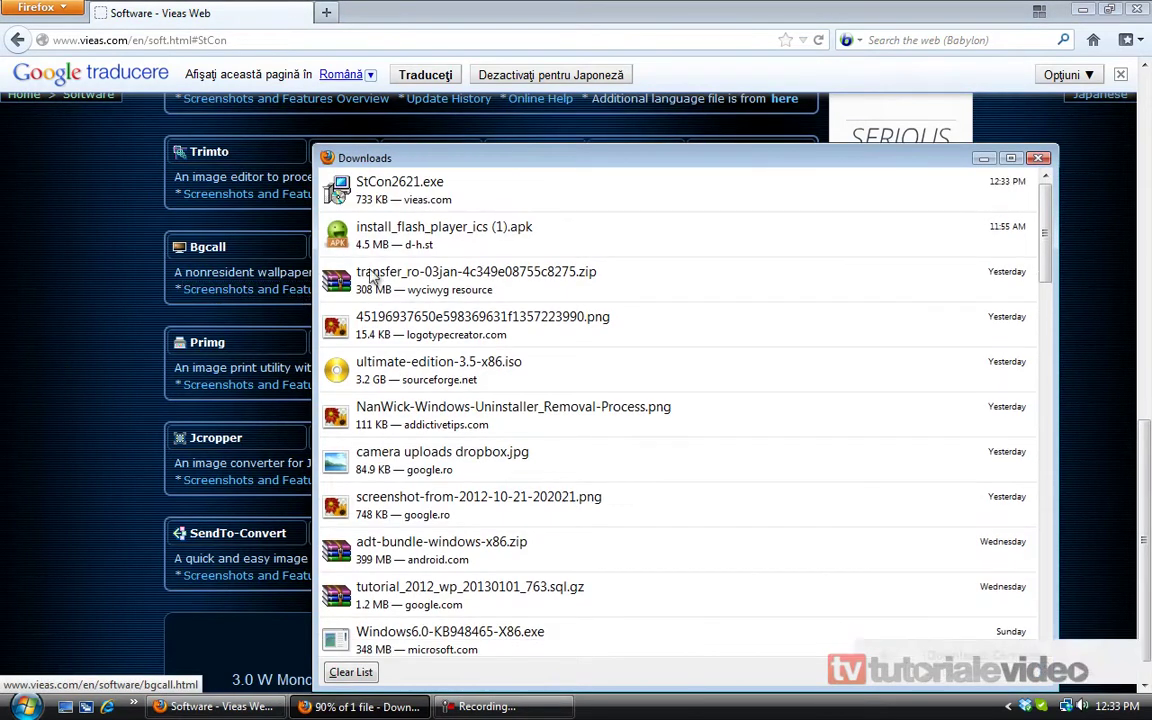
Run the downloaded StCon2621.exe and choose English as the setup language.
double_click(383, 195)
click(630, 372)
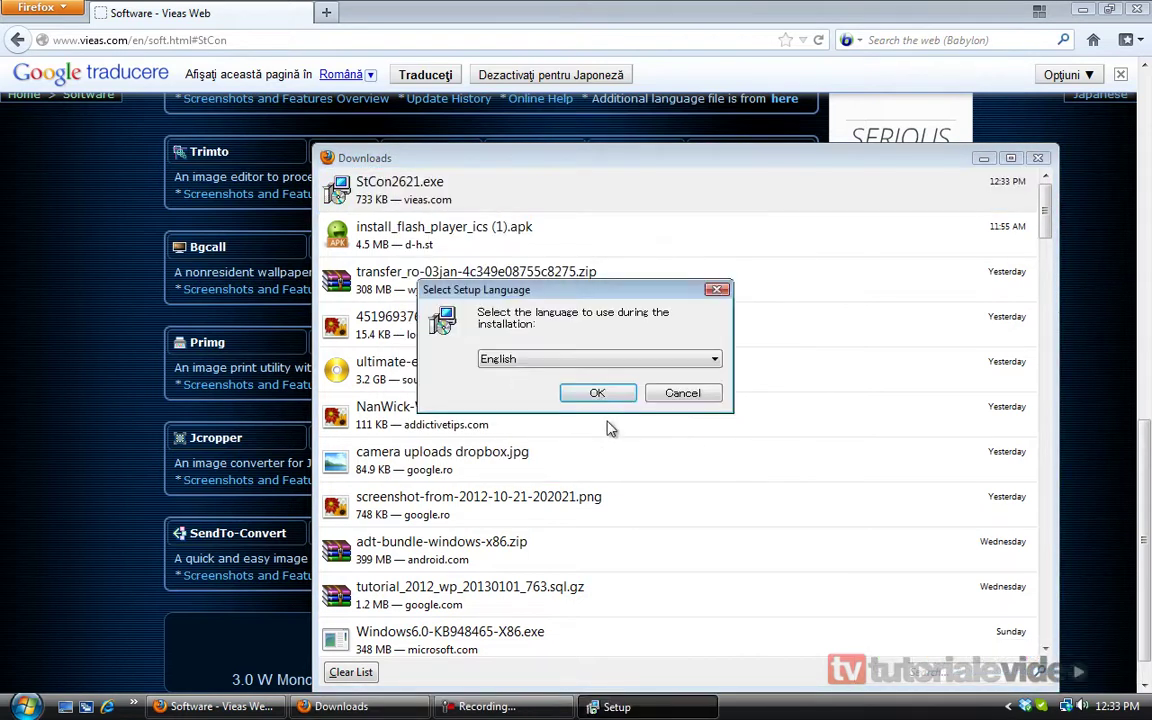
click(571, 360)
click(560, 378)
click(596, 394)
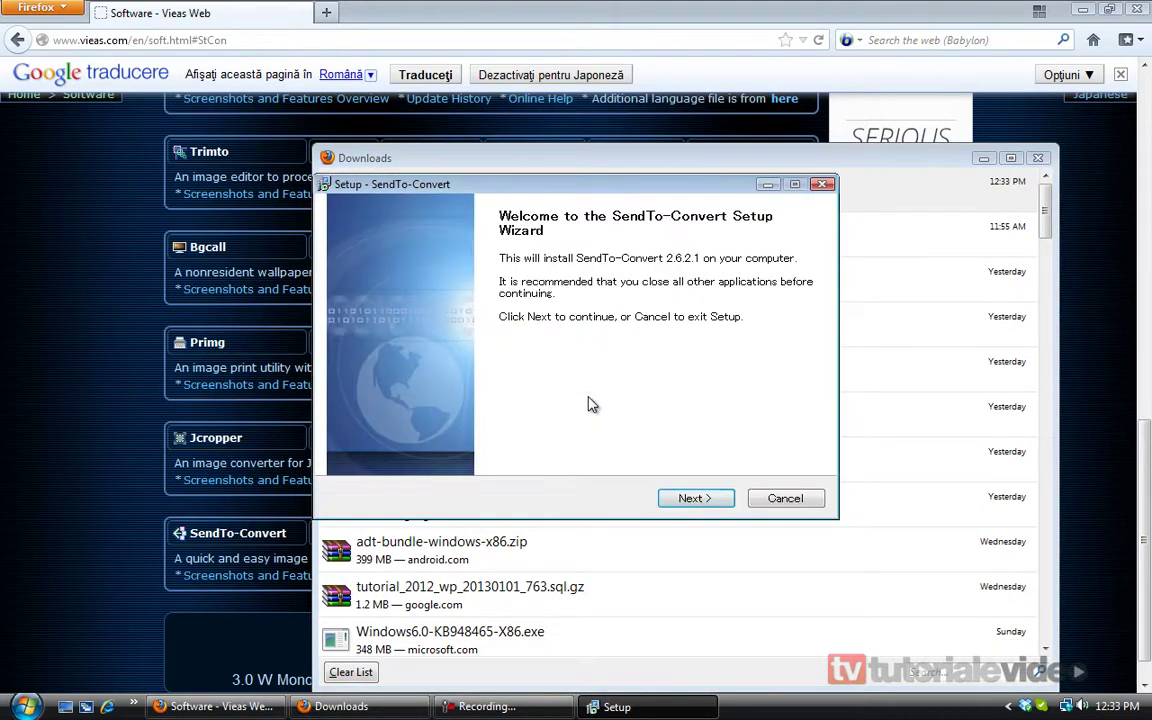
Accept the licence agreement, install SendTo-Convert with a desktop icon, and finish setup without launching it or viewing the readme.
click(699, 499)
click(455, 445)
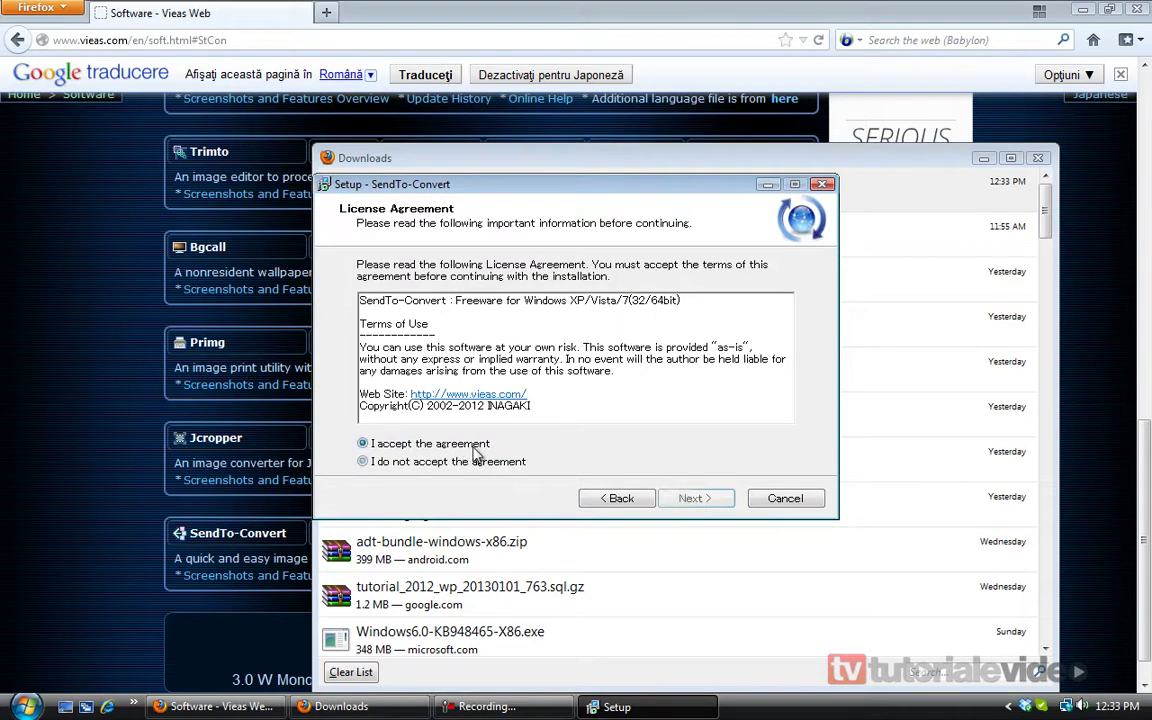
click(678, 498)
click(692, 499)
click(693, 499)
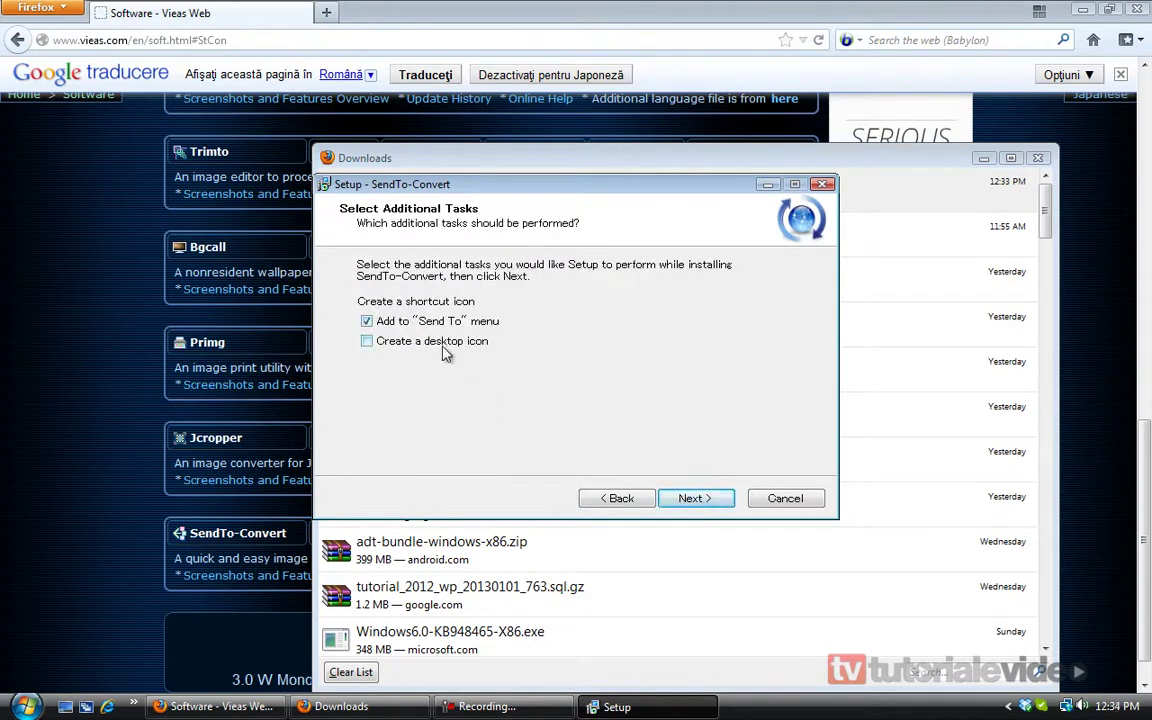
click(693, 498)
click(693, 498)
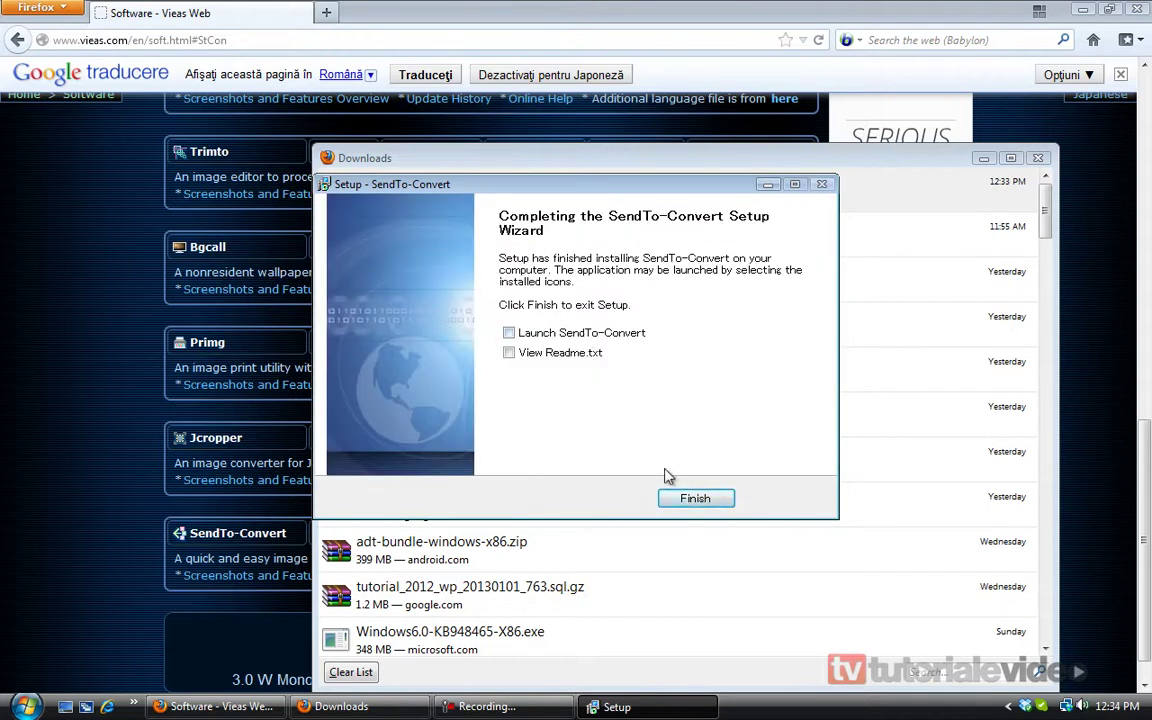
click(695, 498)
Launch SendTo-Convert from the desktop and set its output folder to a new Desktop folder named RESIZE PICTURE.
click(66, 706)
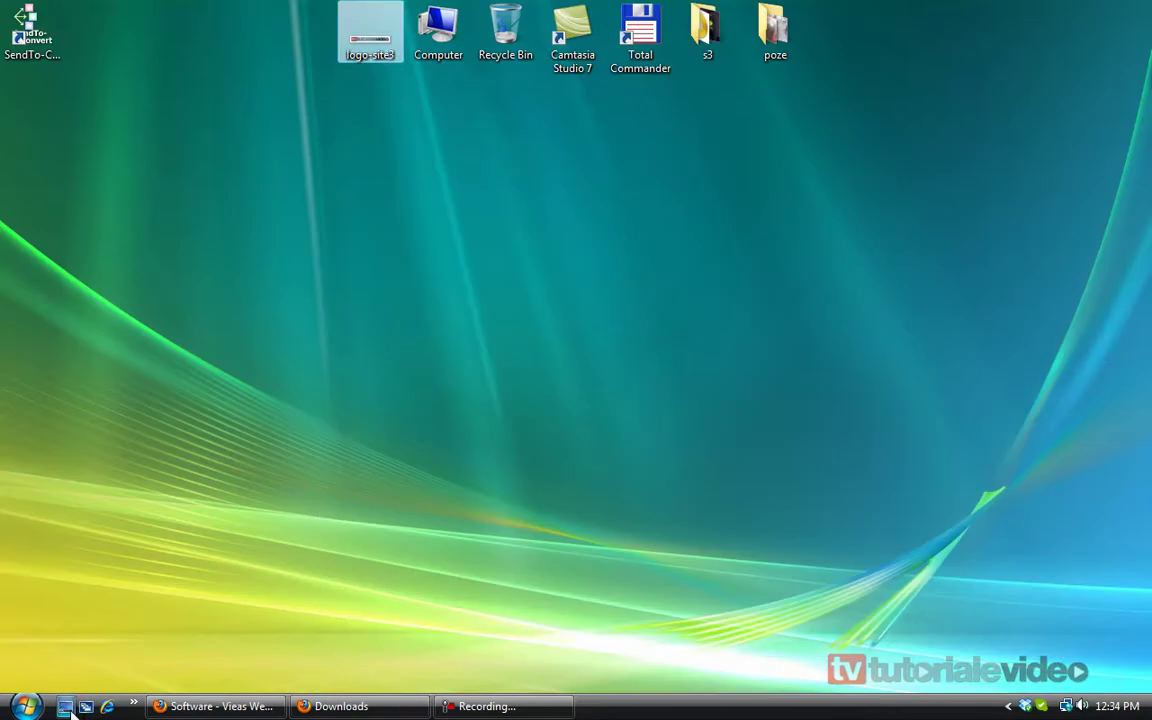
double_click(30, 30)
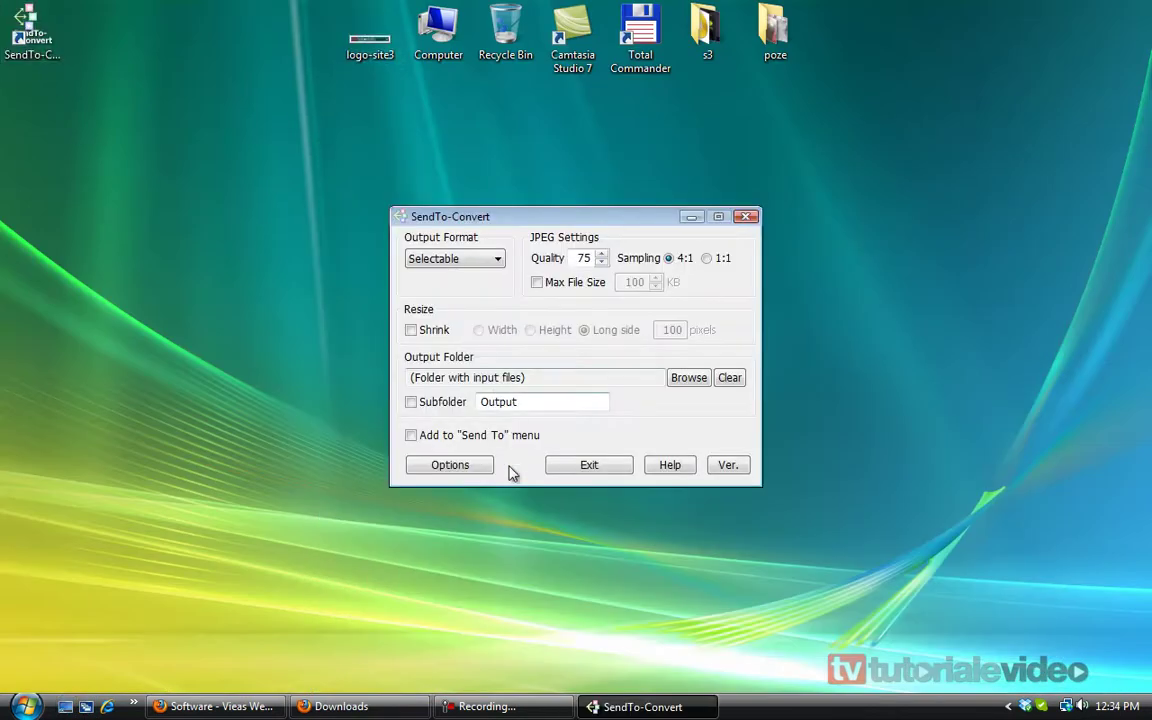
click(687, 378)
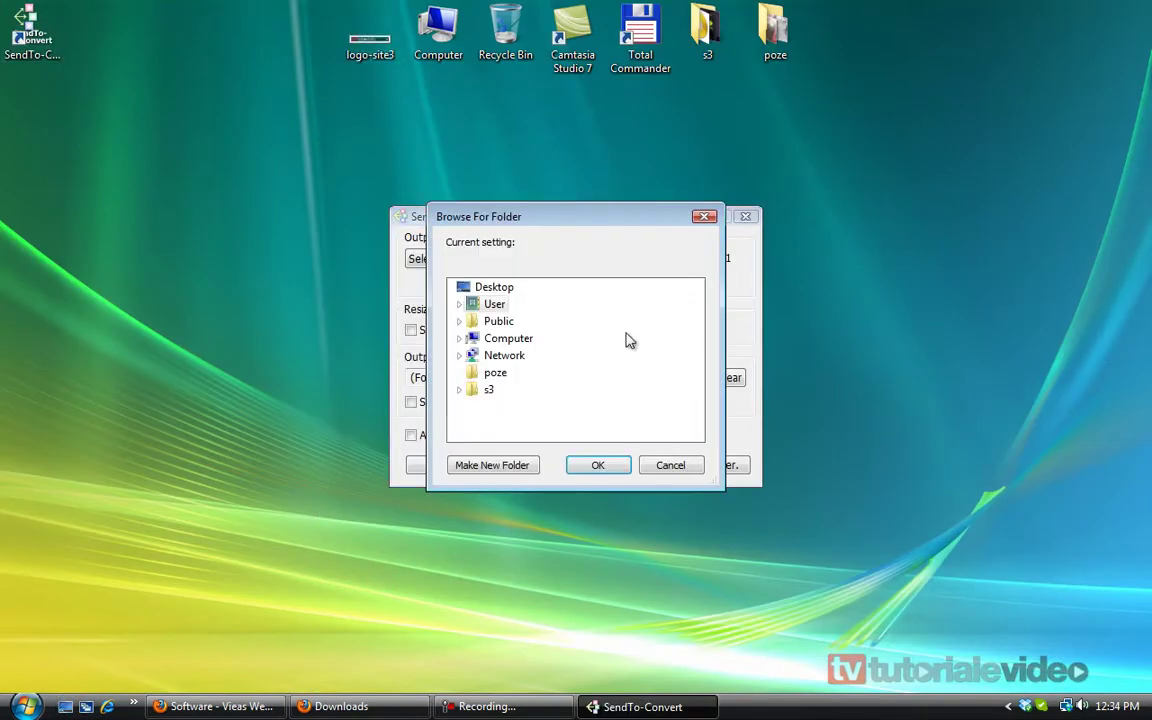
click(472, 287)
click(503, 466)
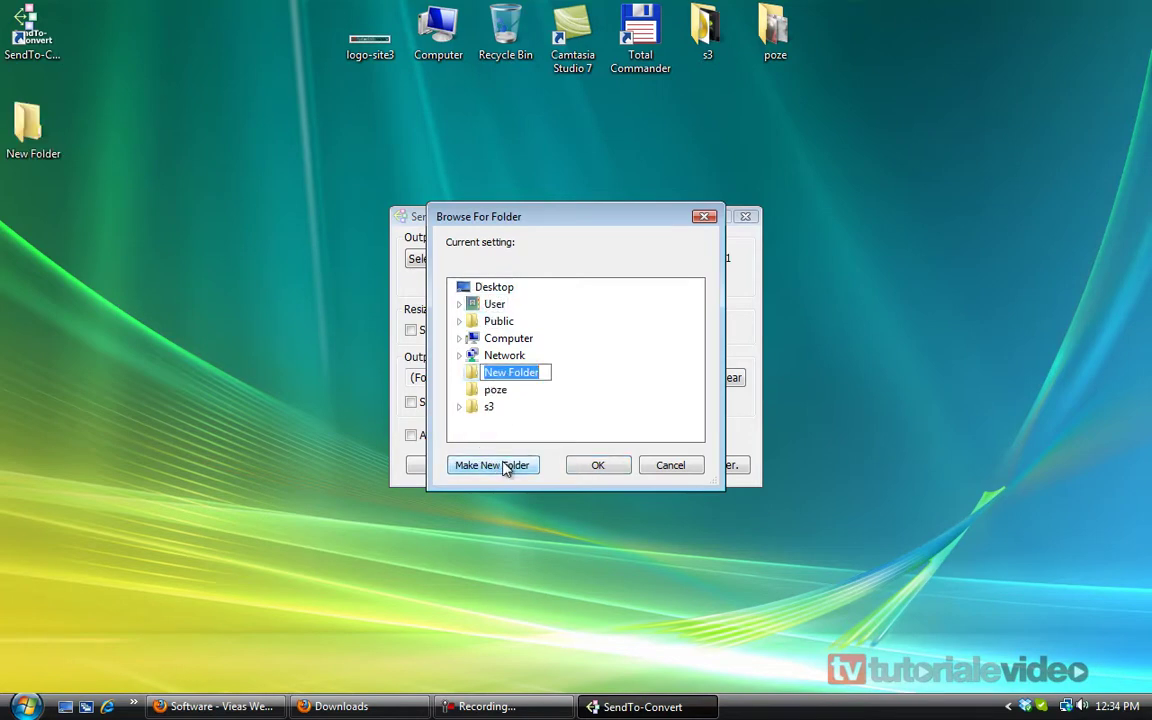
text(RESIZE PICTU)
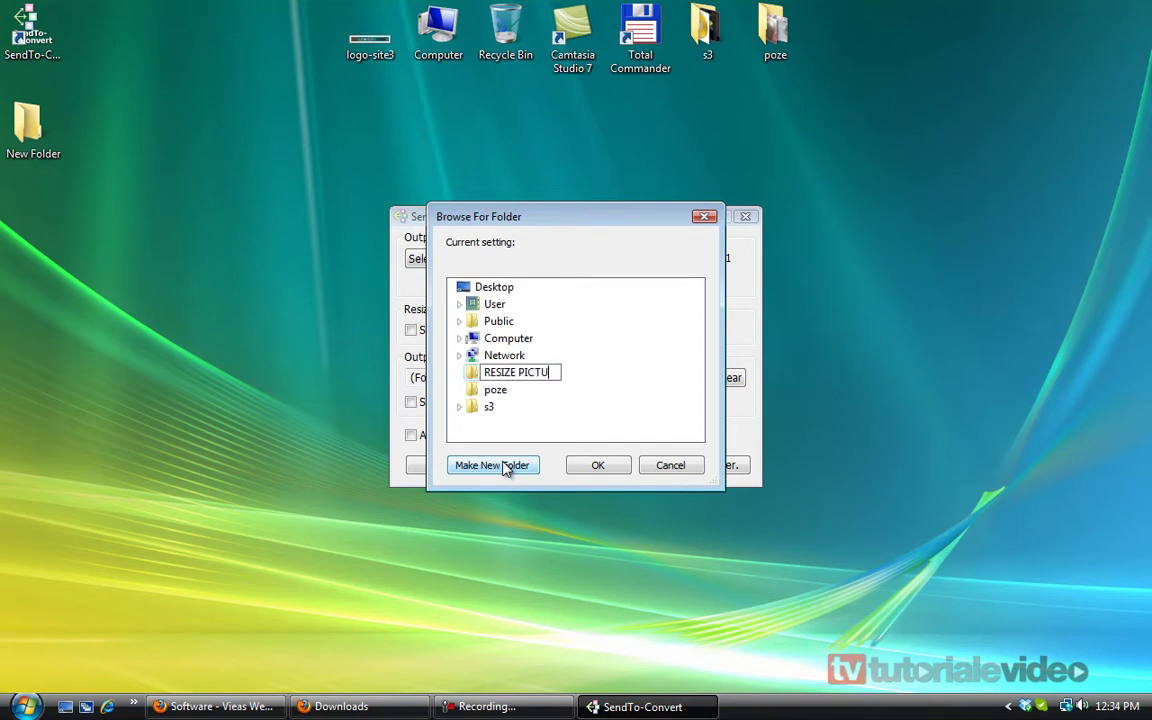
click(598, 465)
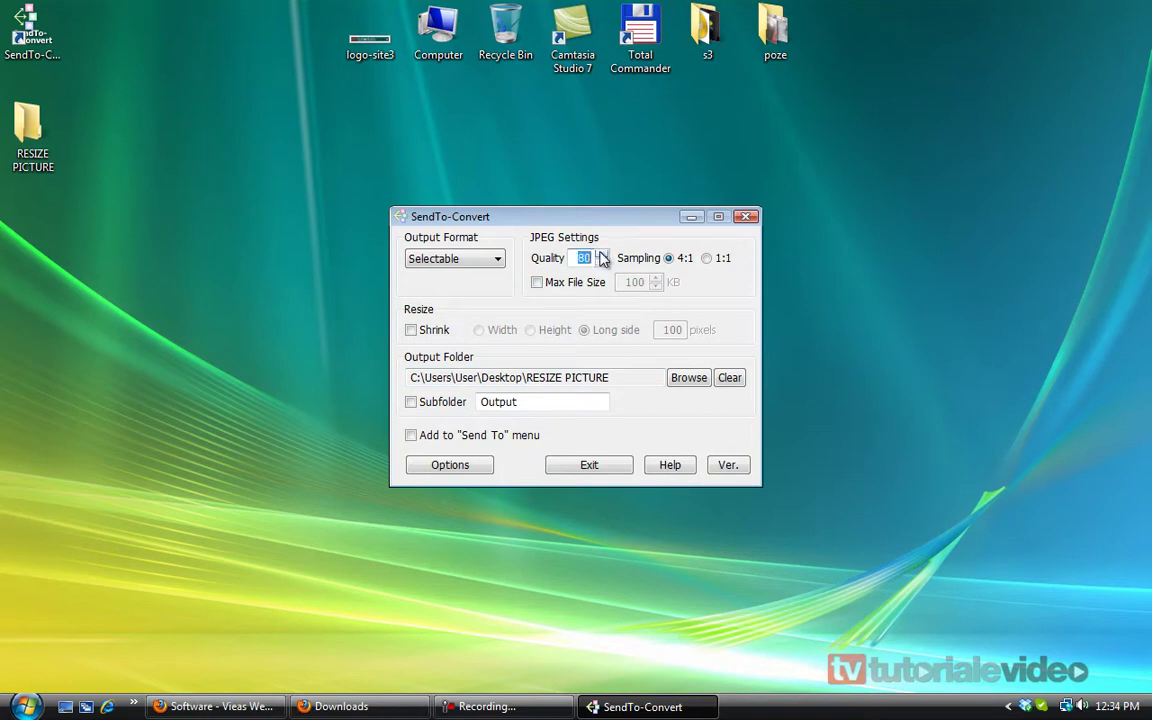
Set the JPEG quality to 80, keep the output format as Selectable, and exit the configuration window.
click(450, 258)
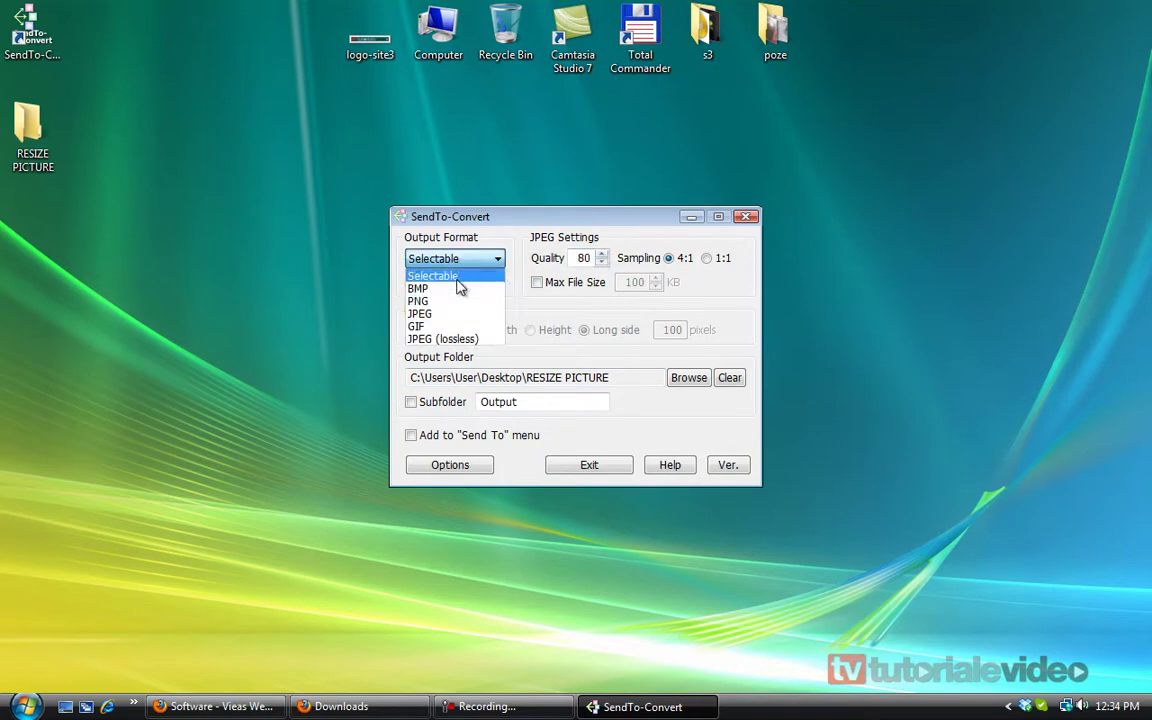
click(453, 278)
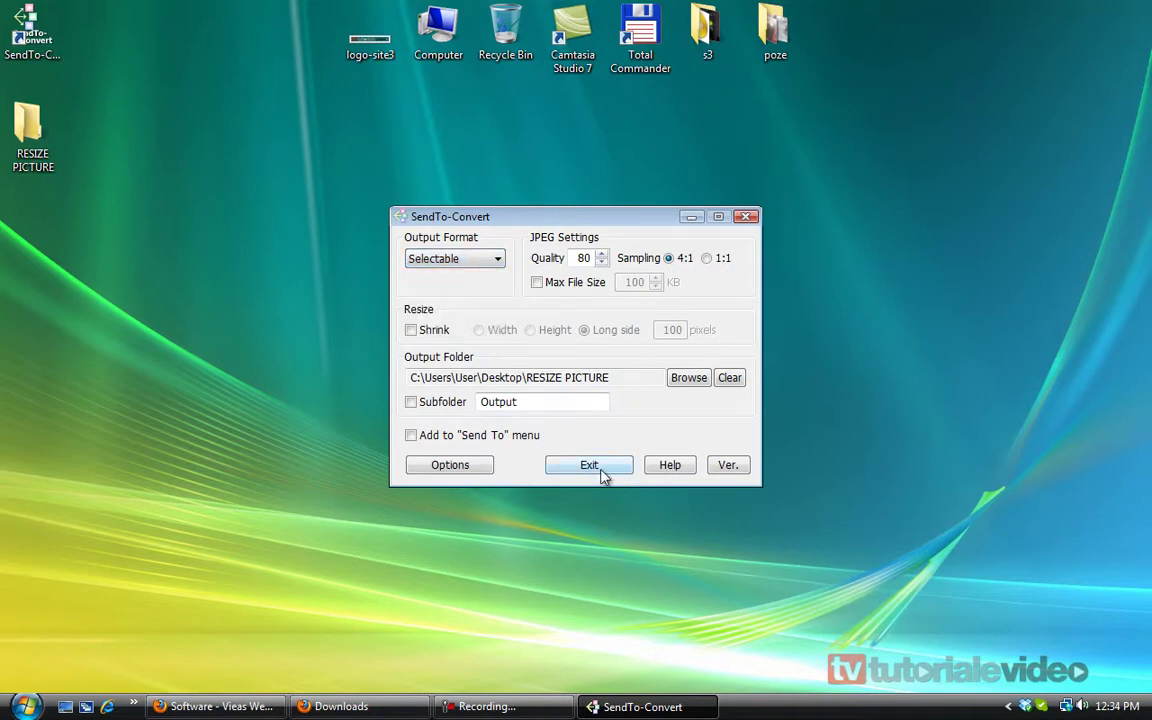
click(589, 466)
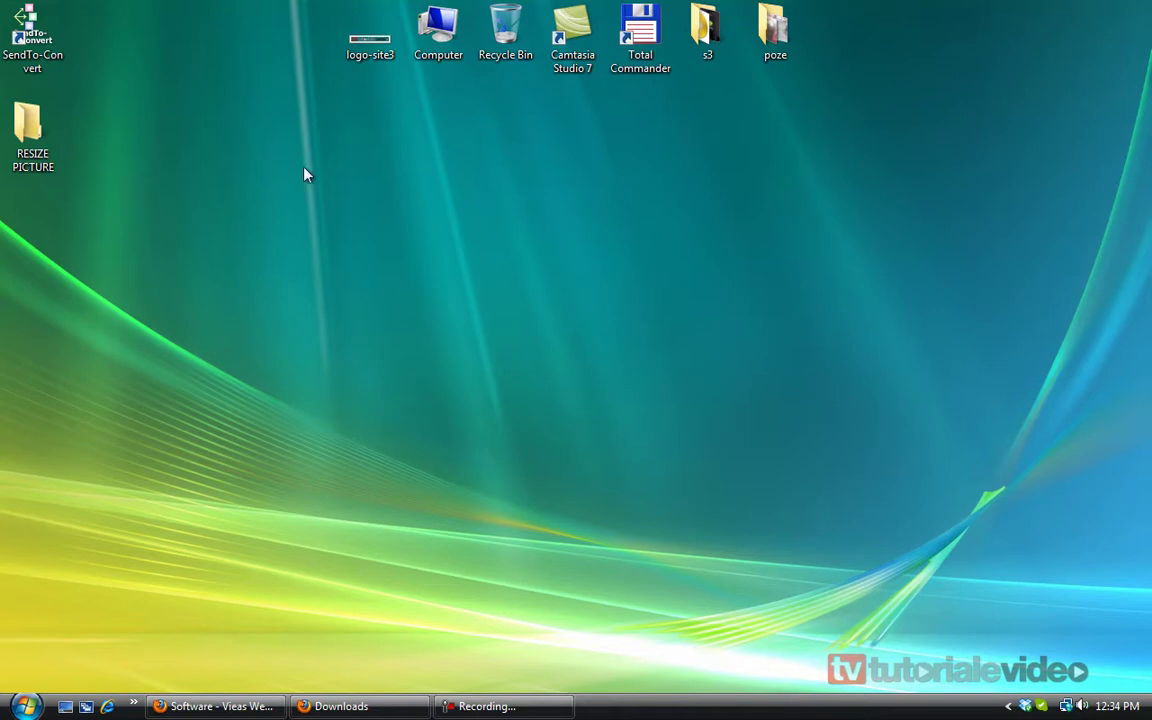
Refresh the desktop, open the poze folder and look through the Send To options for photo 20130102_125539.
right_click(327, 196)
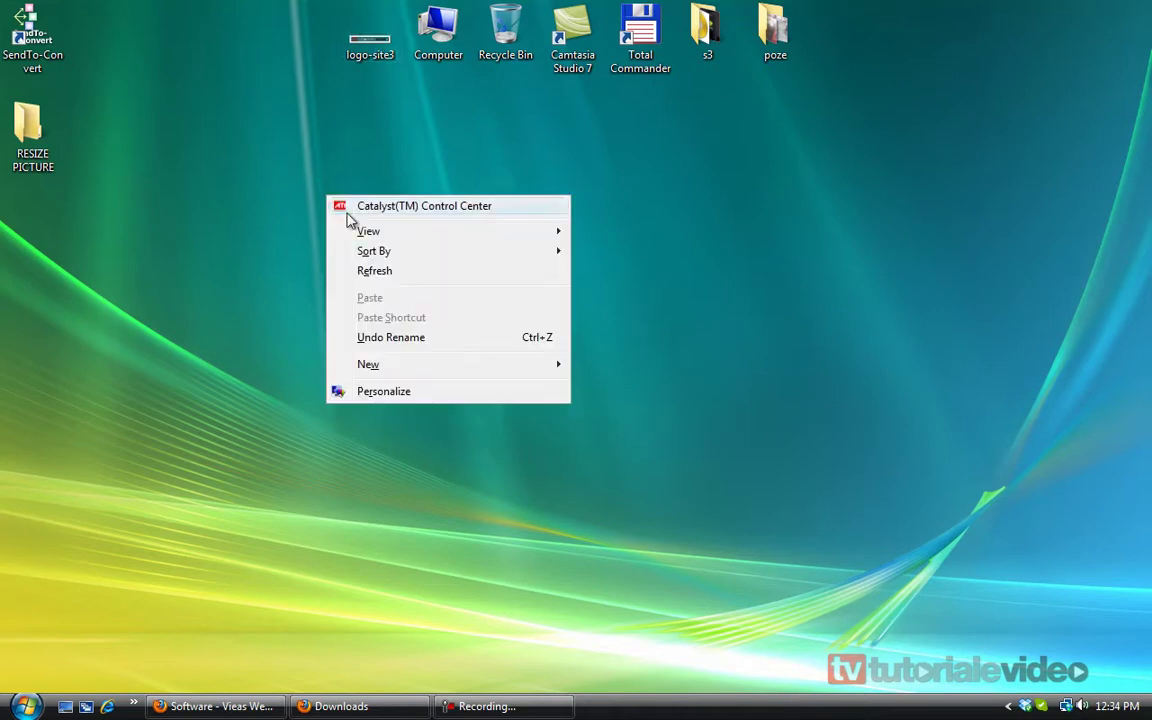
click(384, 277)
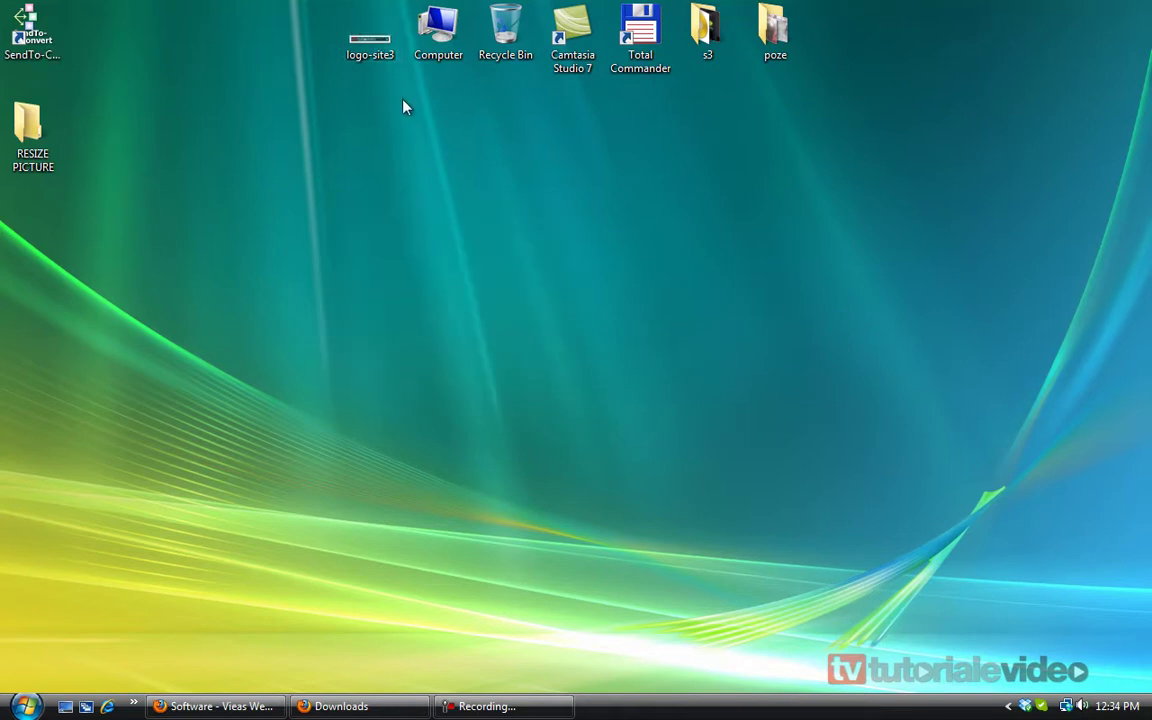
double_click(762, 45)
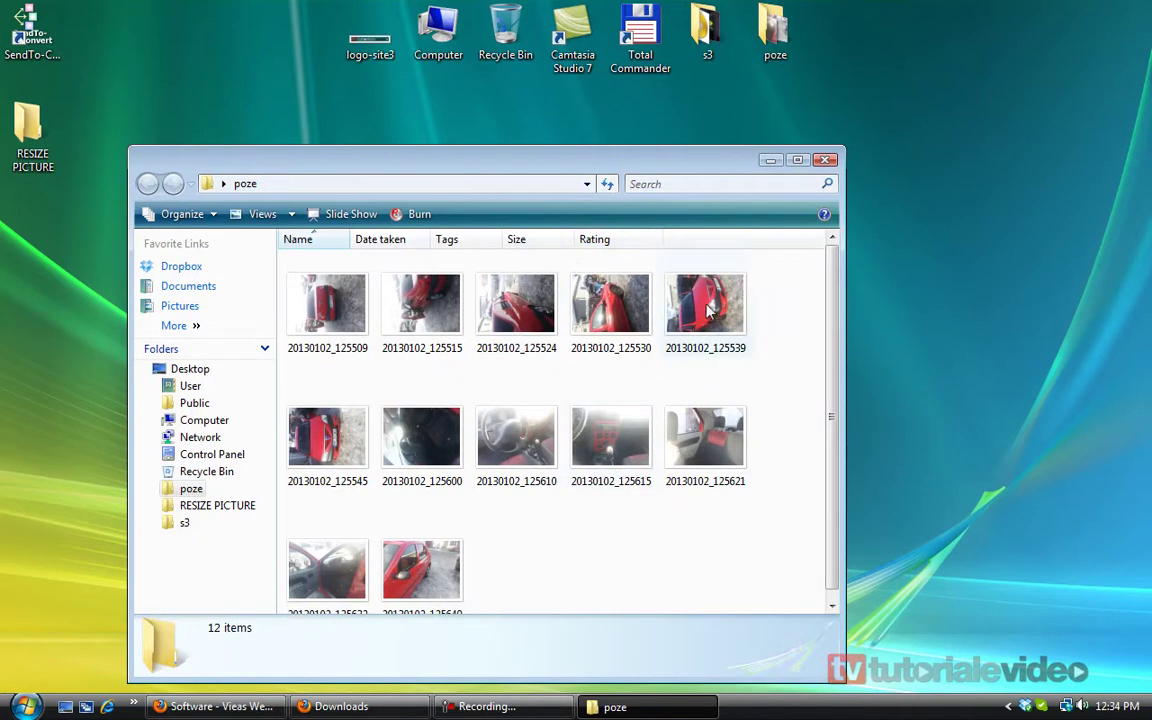
right_click(706, 305)
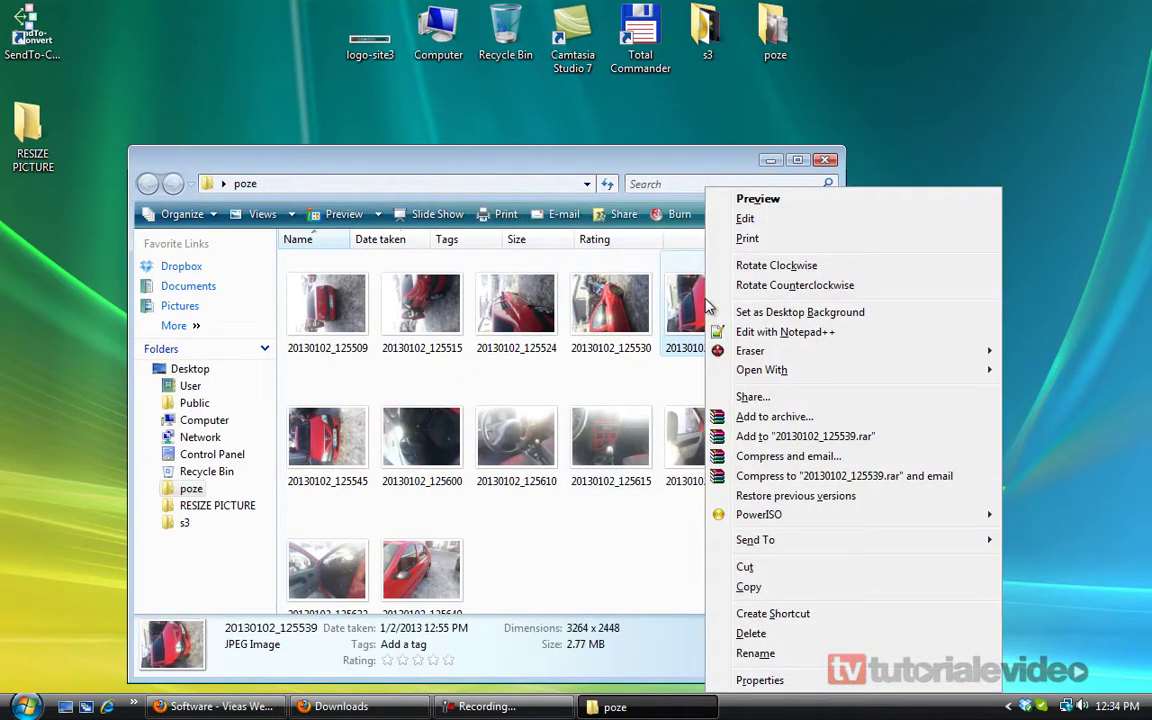
mouse_move(771, 541)
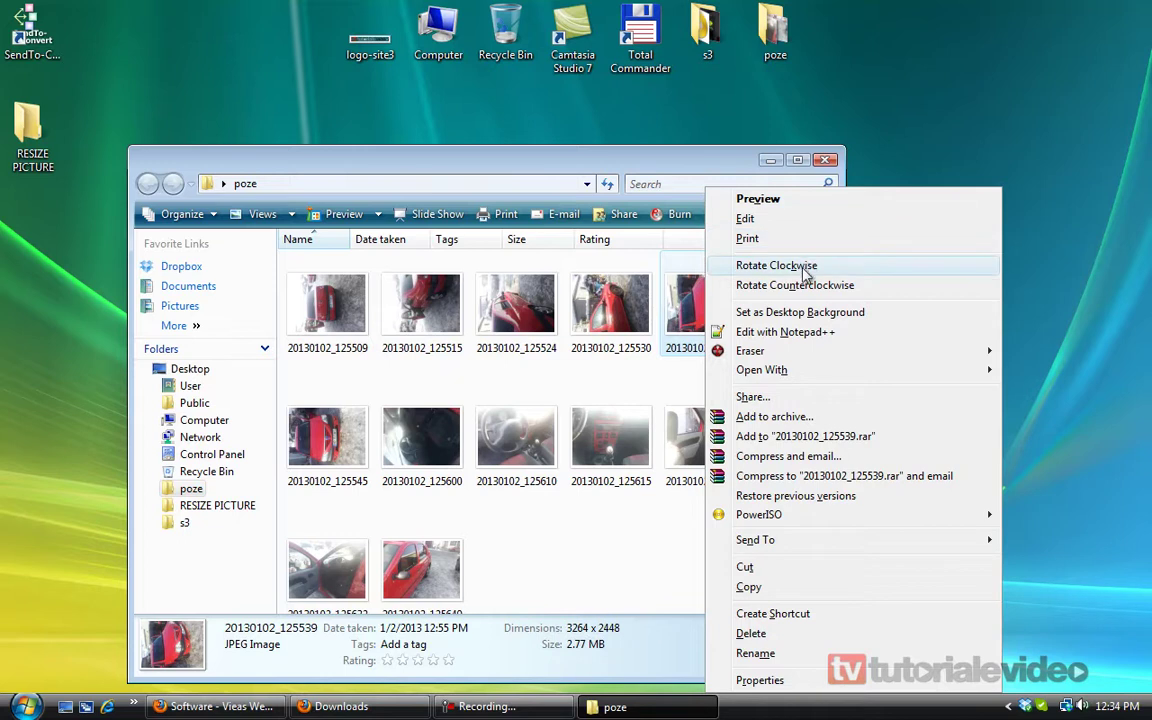
Reopen SendTo-Convert, enable adding it to the "Send To" menu, and exit the configuration window.
double_click(30, 30)
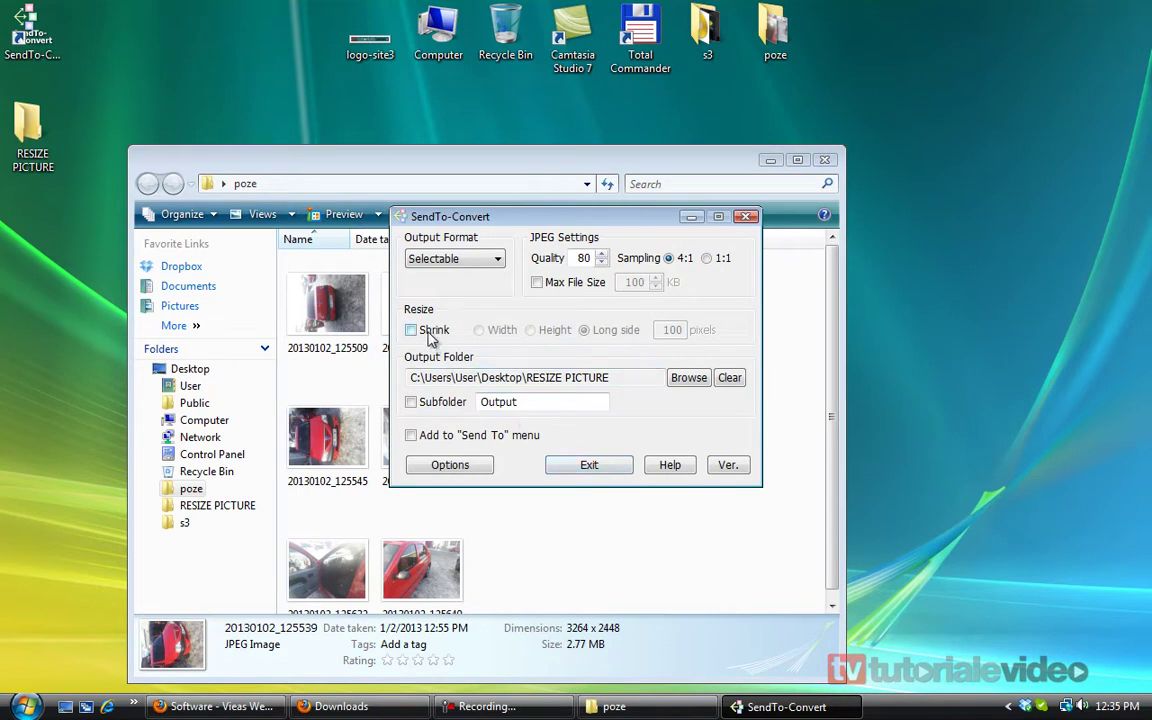
click(467, 437)
click(589, 465)
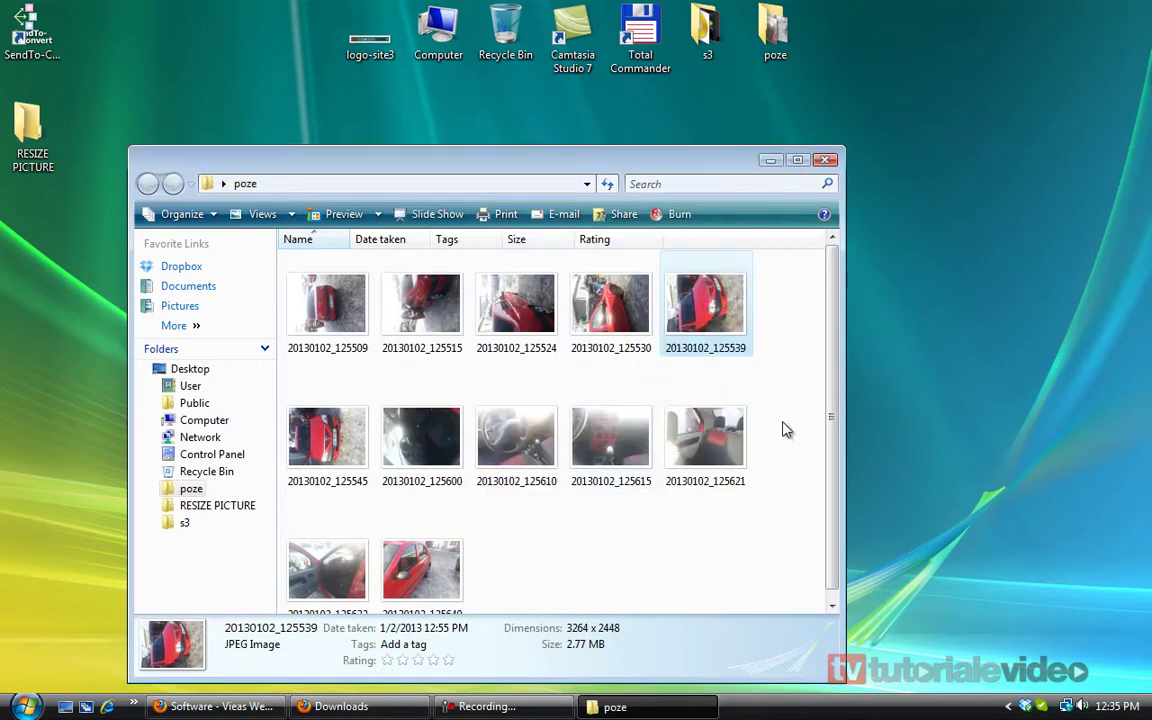
Send photo 20130102_125539 to SendTo-Convert and convert it to JPEG without resizing.
right_click(728, 312)
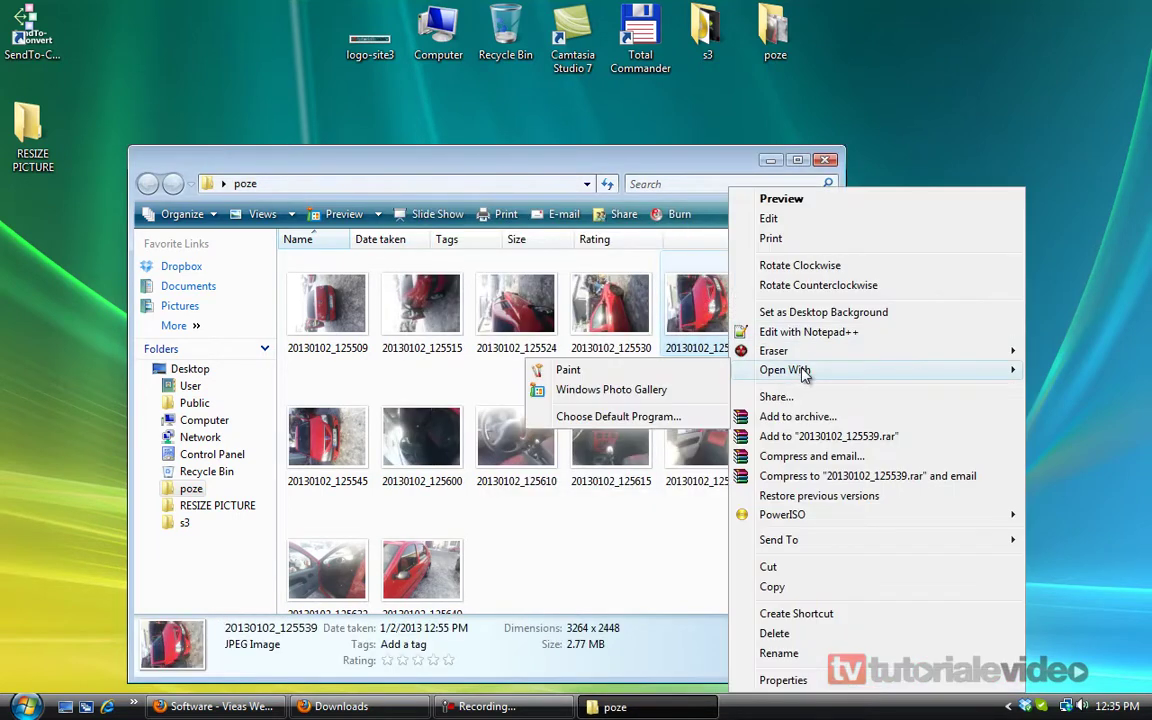
mouse_move(831, 543)
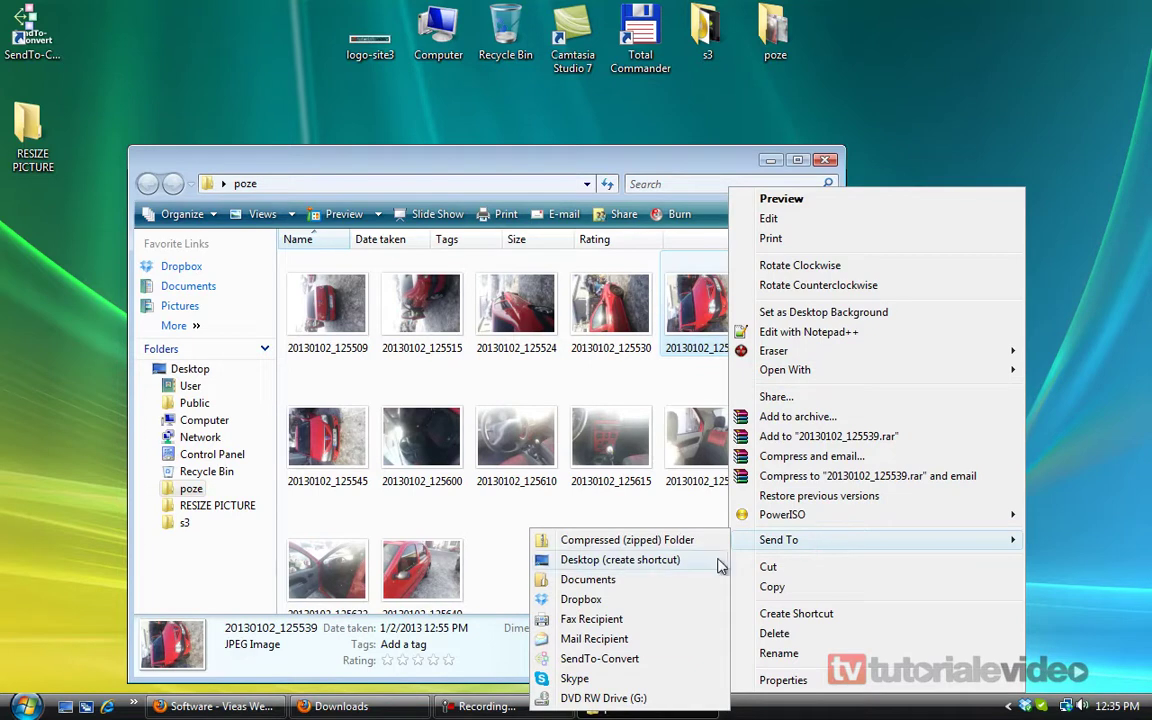
click(624, 667)
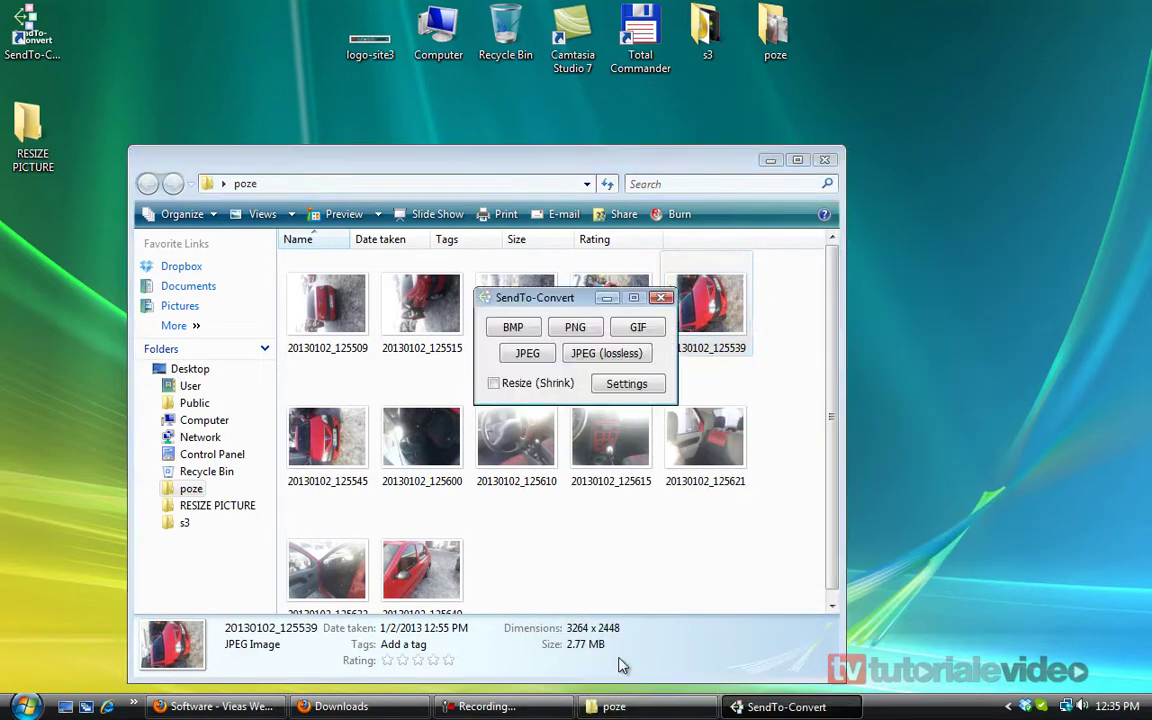
click(528, 354)
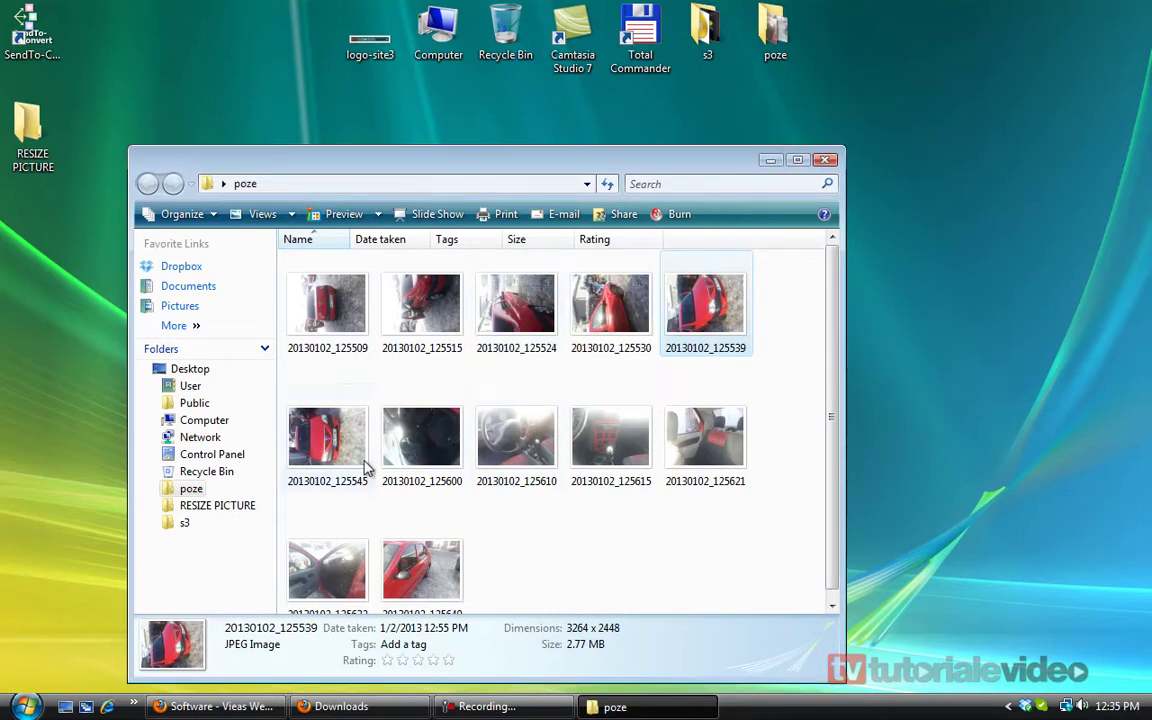
Open the RESIZE PICTURE folder and select the converted photo to check its file size.
double_click(36, 135)
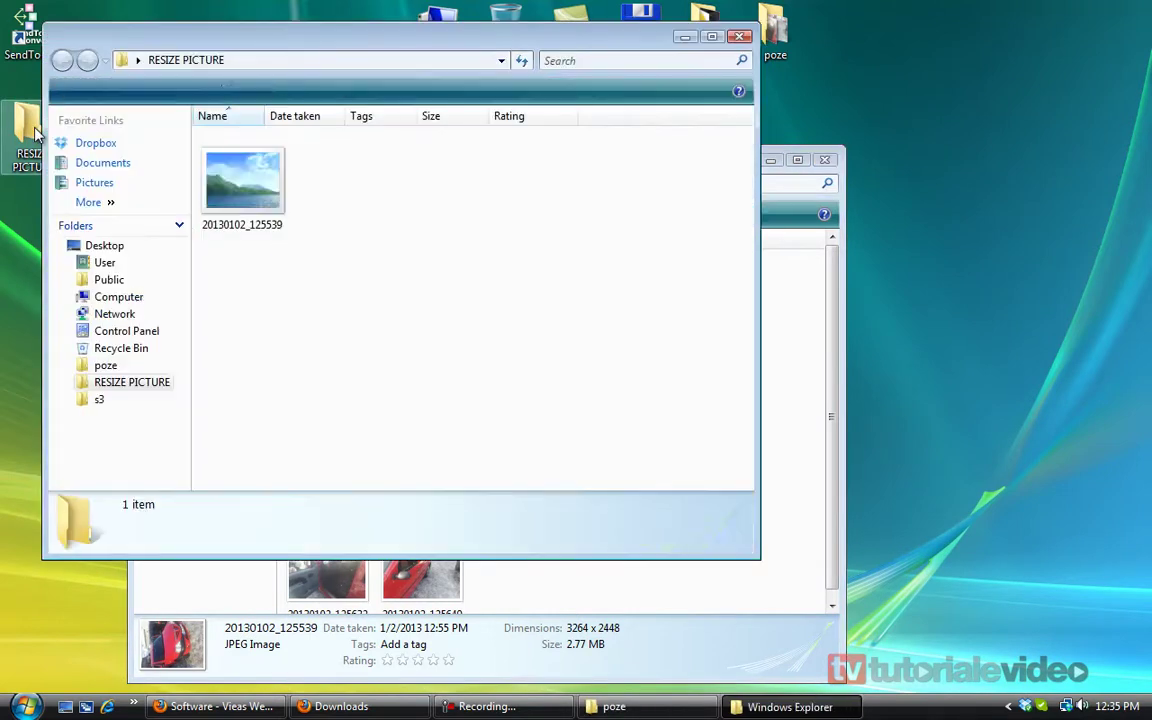
click(245, 190)
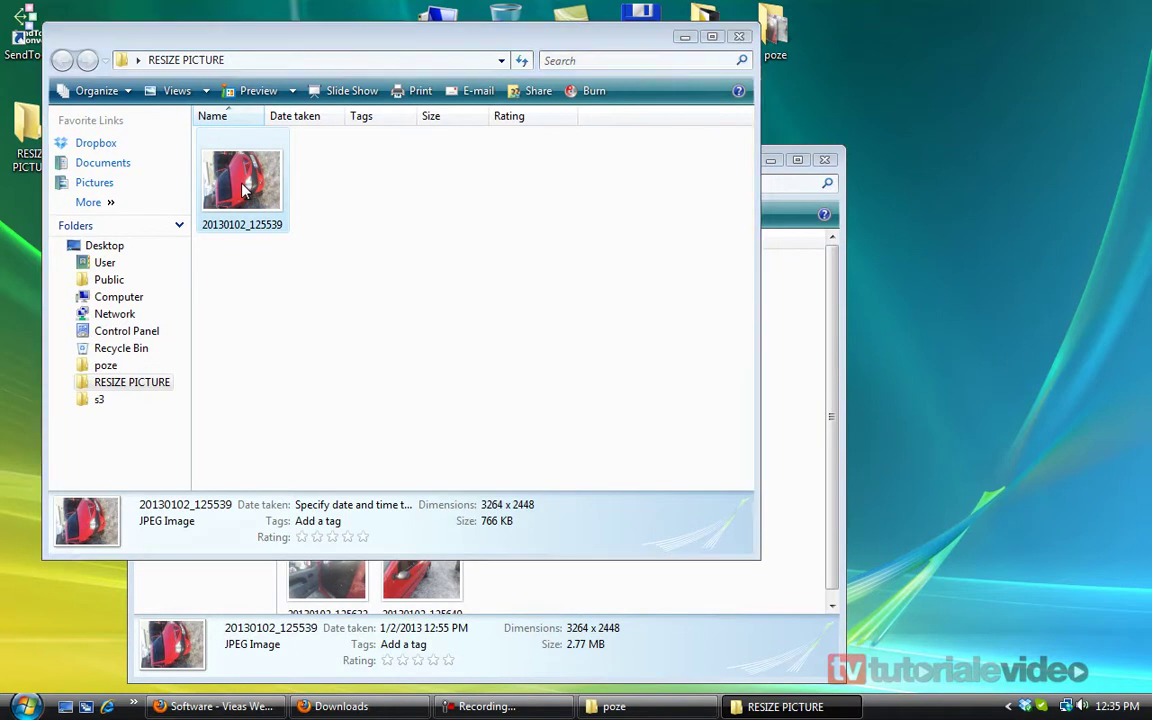
Preview the converted photo 20130102_125539, close the viewer and return to the poze folder.
double_click(245, 190)
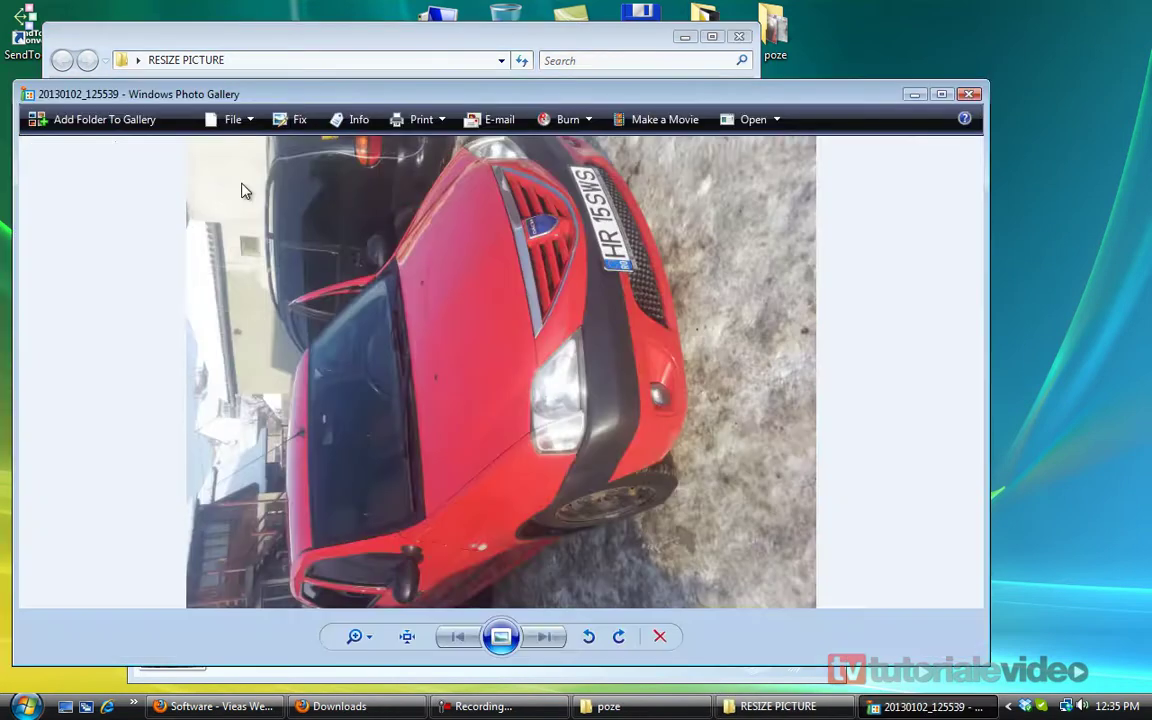
click(968, 96)
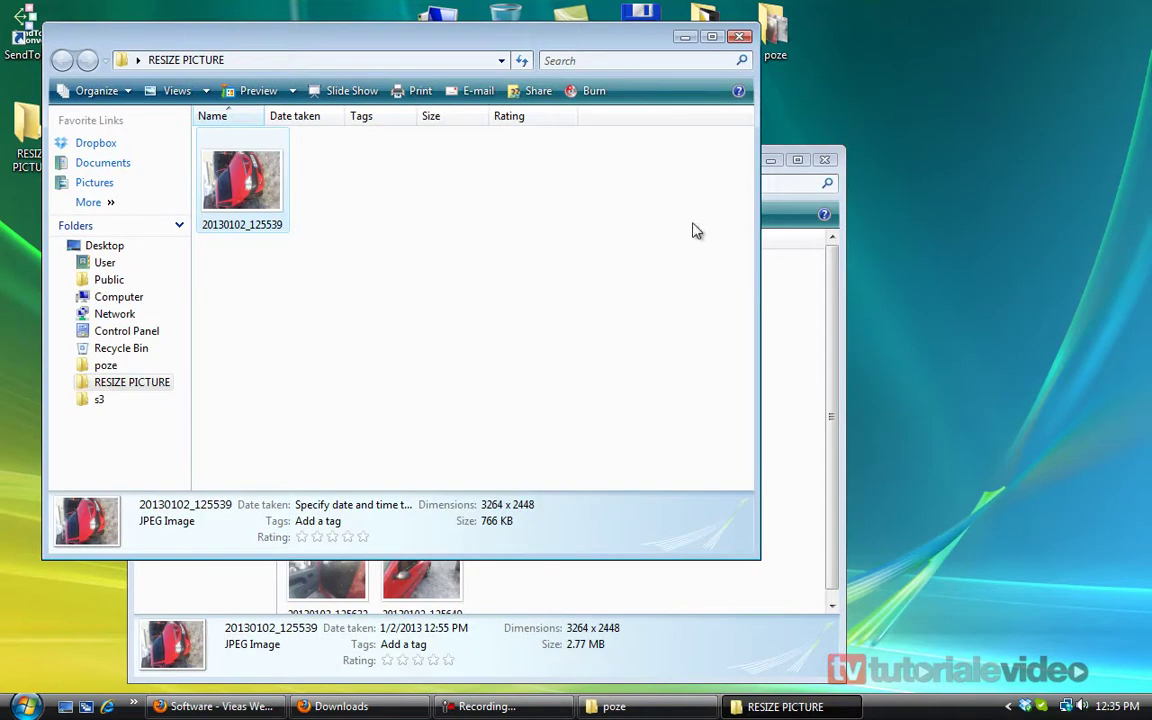
click(608, 604)
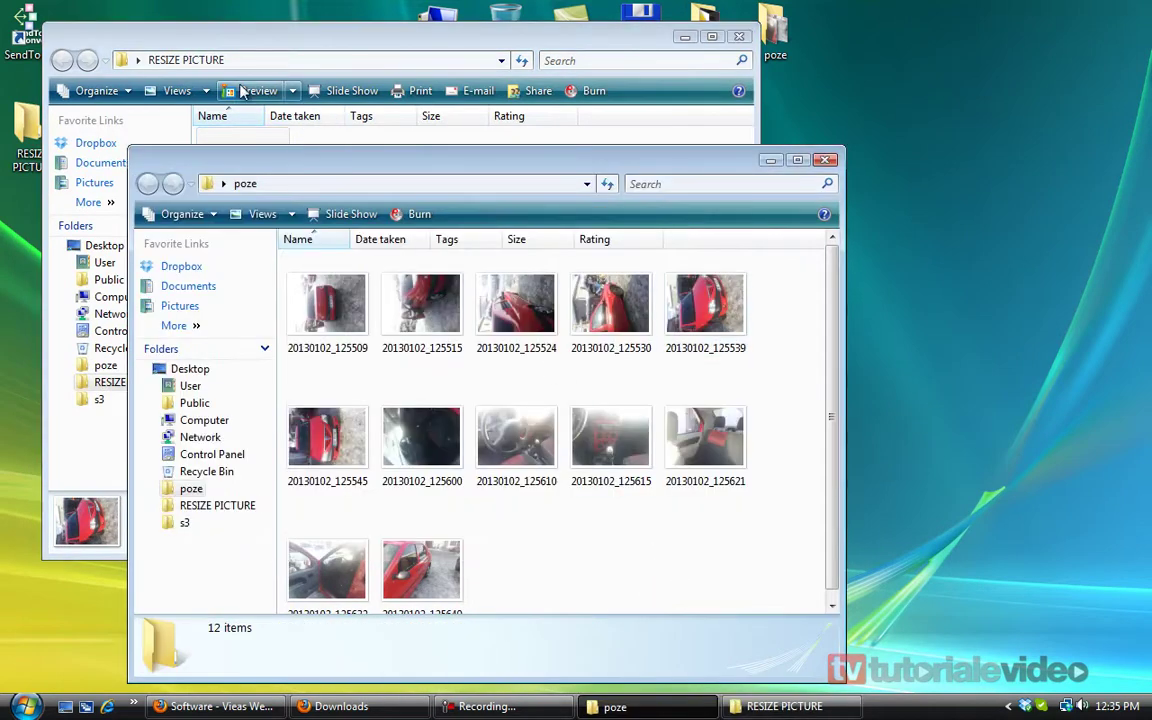
Reopen SendTo-Convert, enable a maximum file size of 100 KB and set the JPEG quality to 50.
double_click(22, 35)
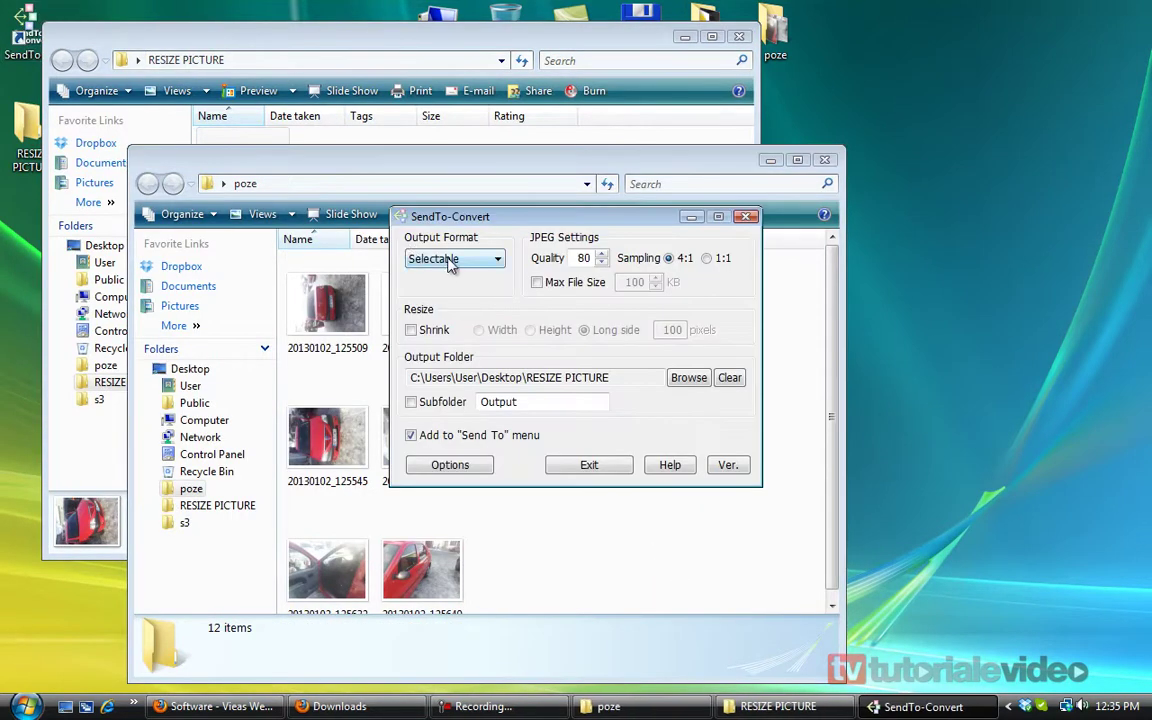
click(573, 284)
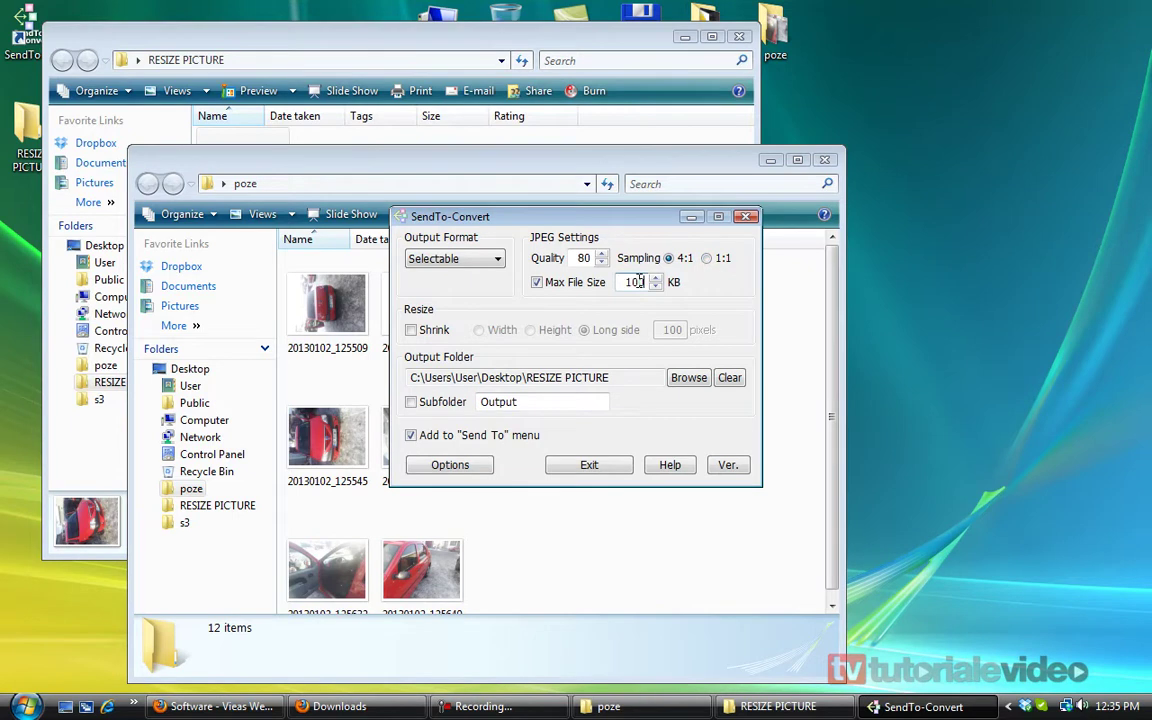
click(602, 261)
Look through the Options and Plug-in Settings without changing them, and exit the SendTo-Convert configuration window.
click(450, 465)
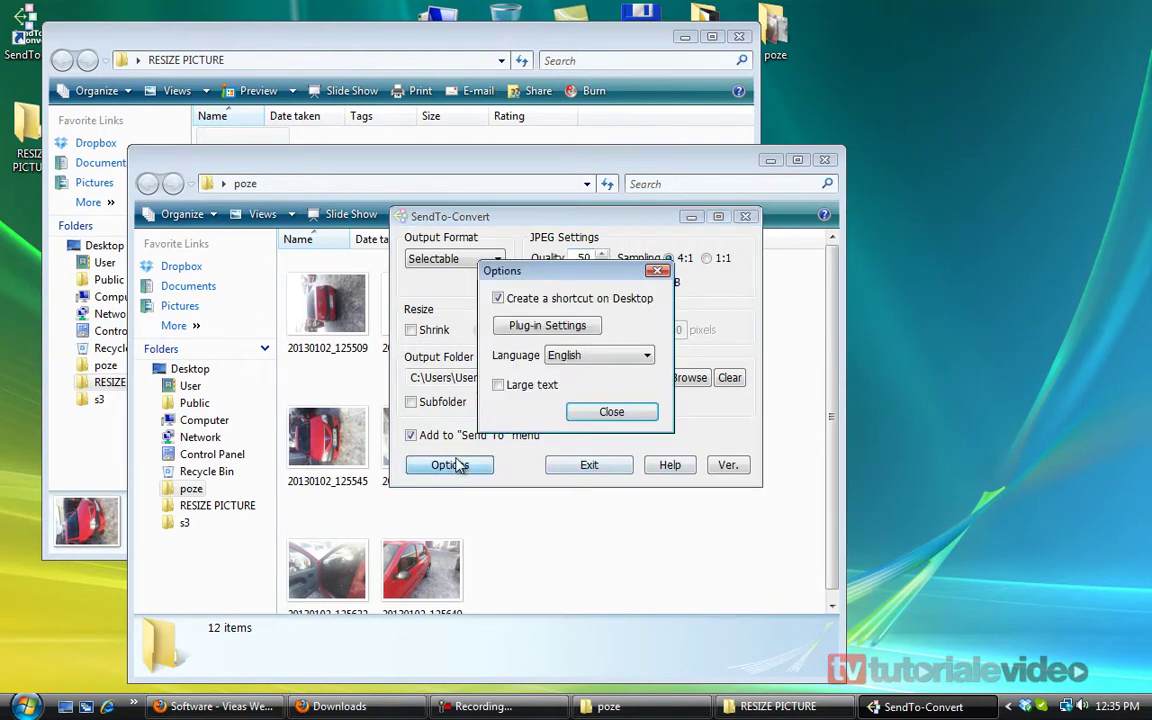
click(575, 334)
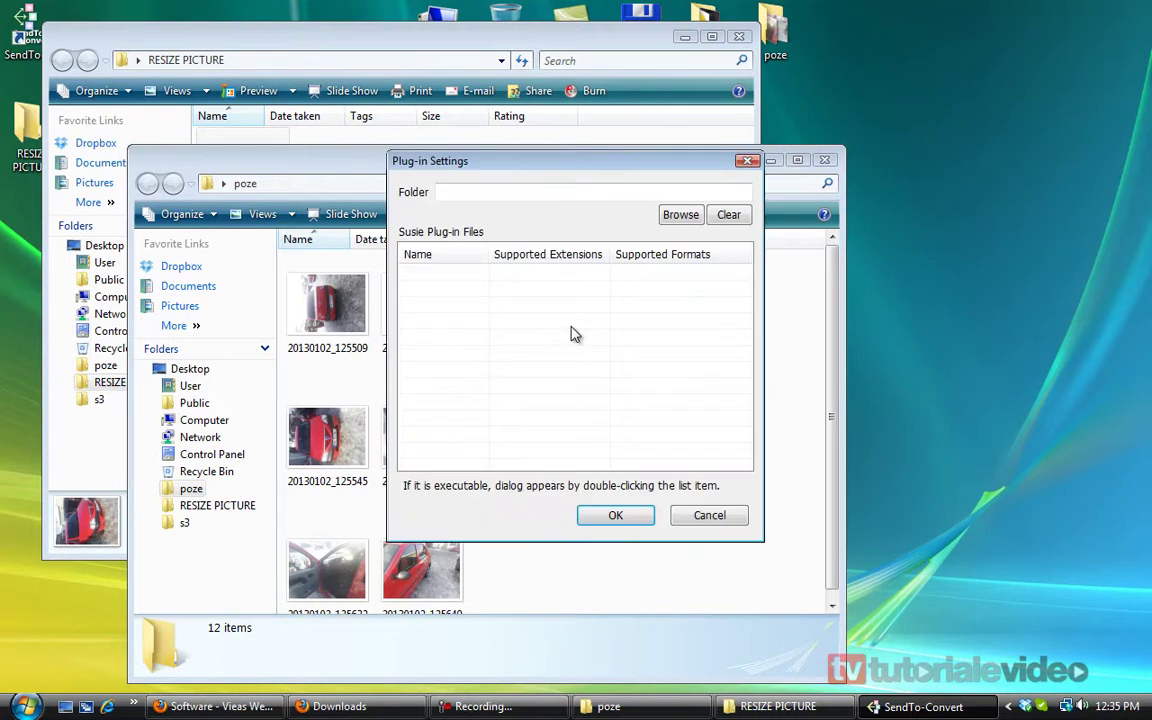
click(714, 513)
click(590, 418)
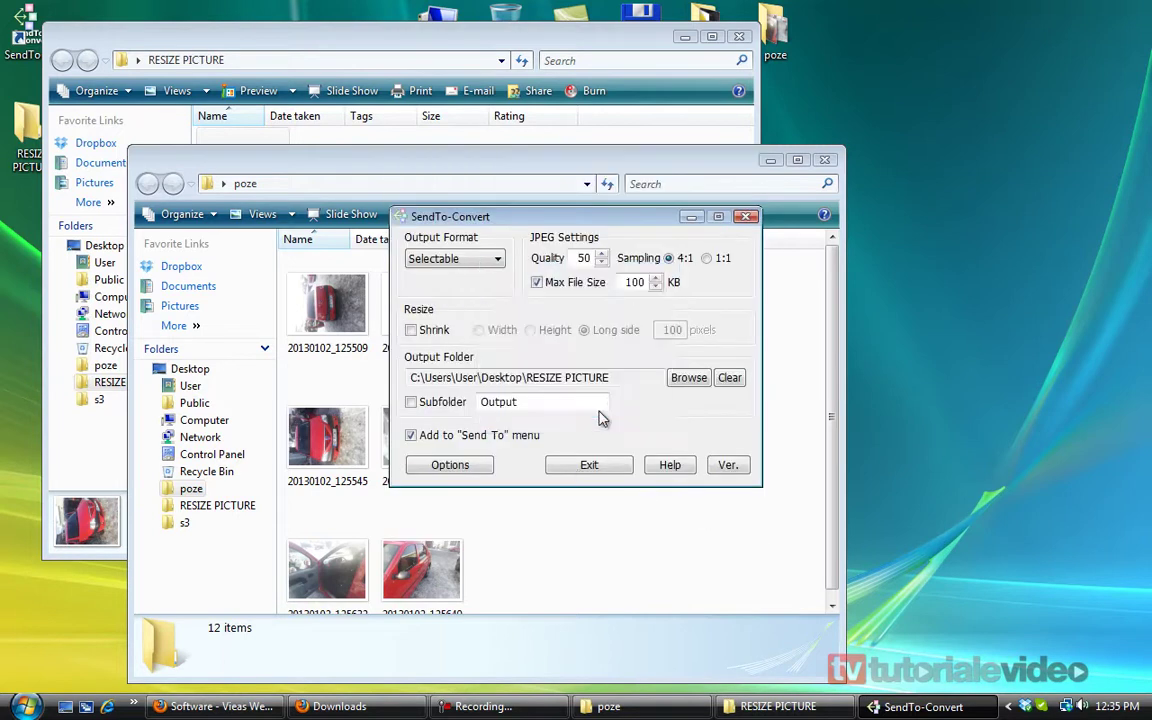
click(589, 465)
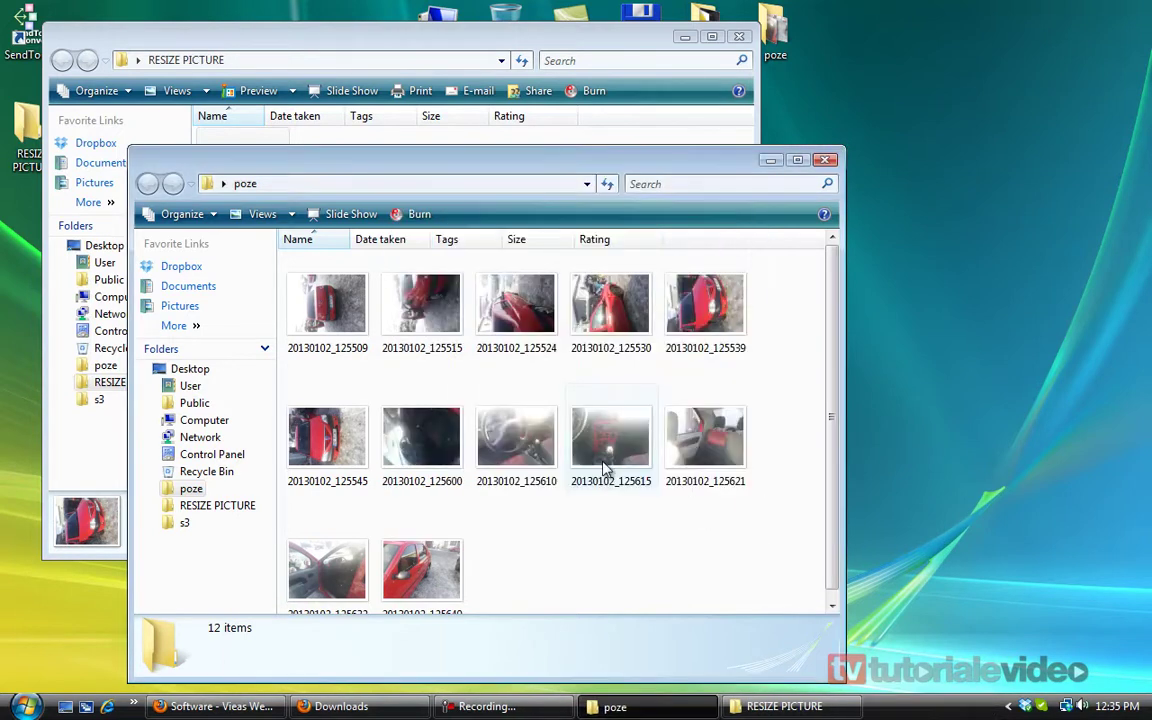
Try to convert photo 20130102_125621 from the poze folder by sending it to SendTo-Convert.
click(718, 304)
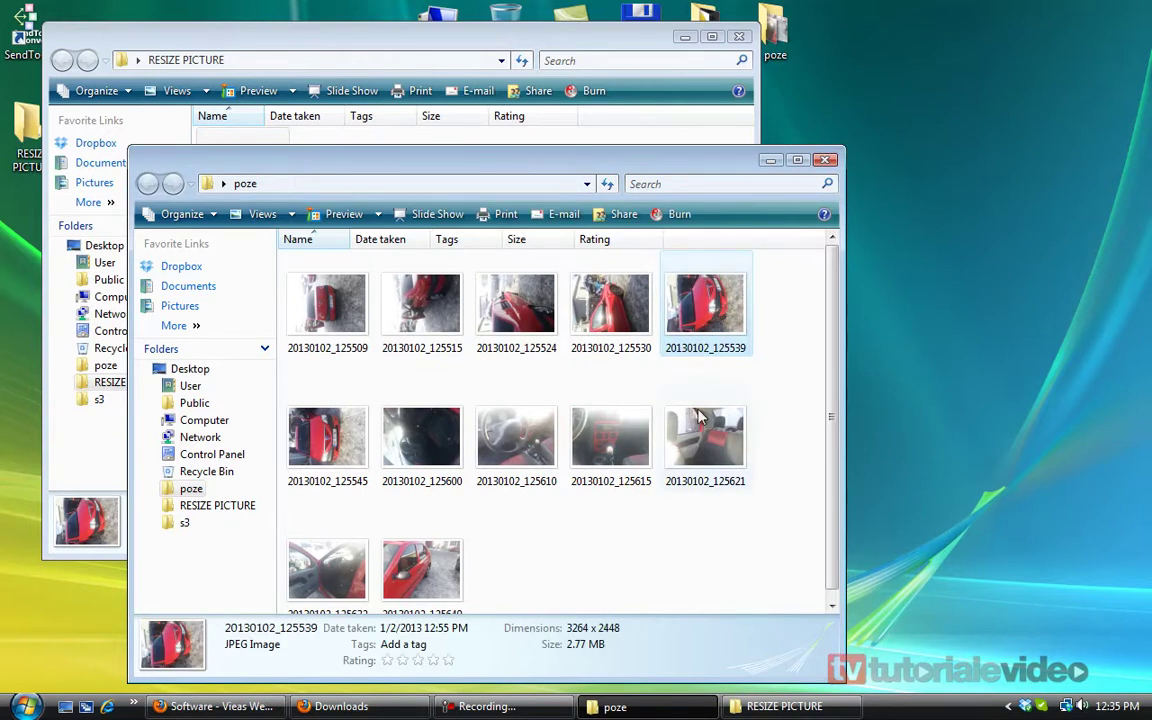
right_click(705, 437)
mouse_move(810, 548)
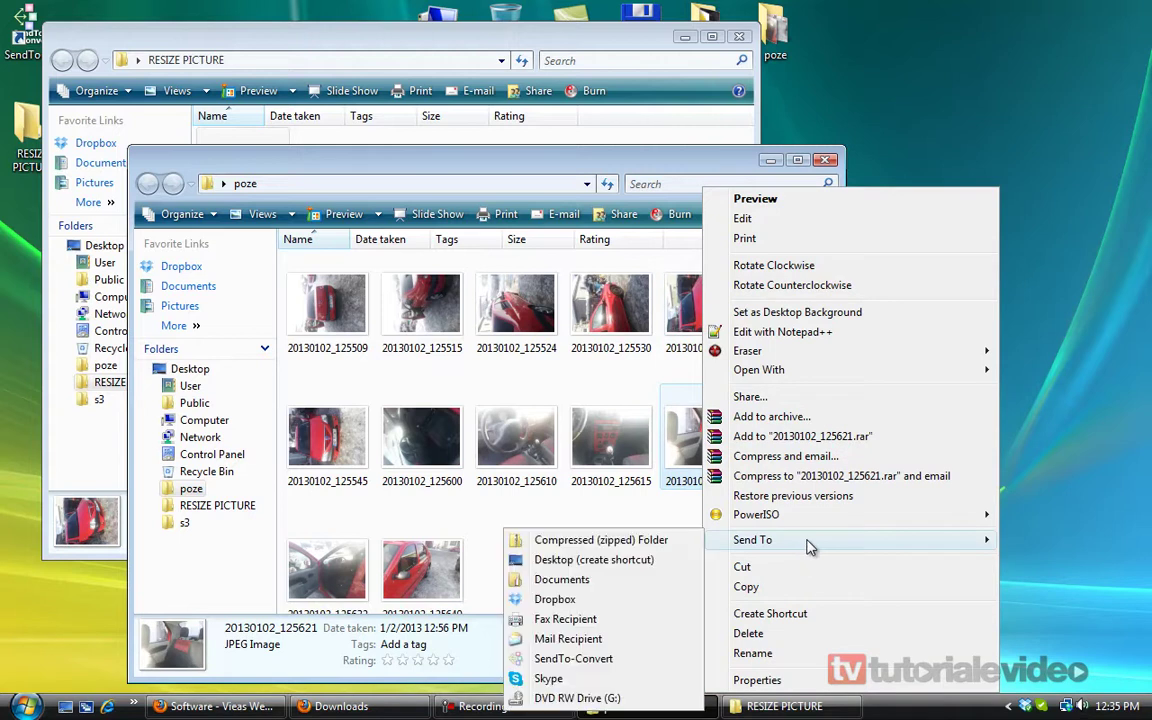
click(545, 658)
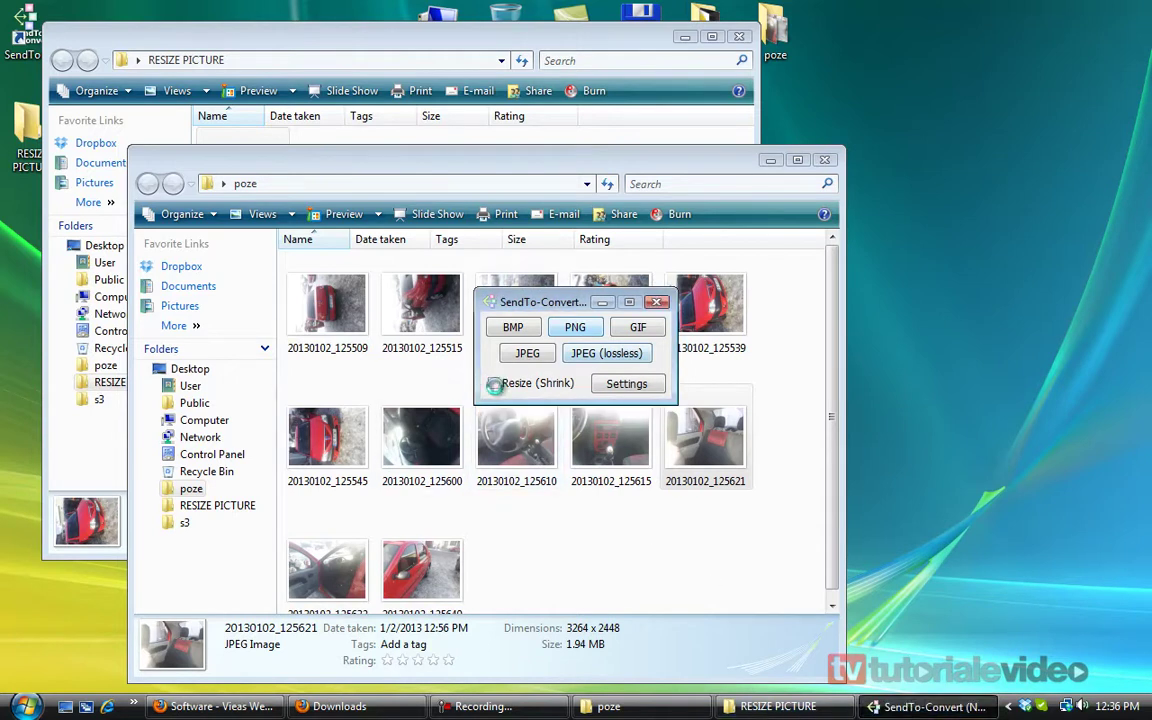
Check the RESIZE PICTURE folder for a new file, close it and force the unresponsive SendTo-Convert dialog to close.
double_click(15, 148)
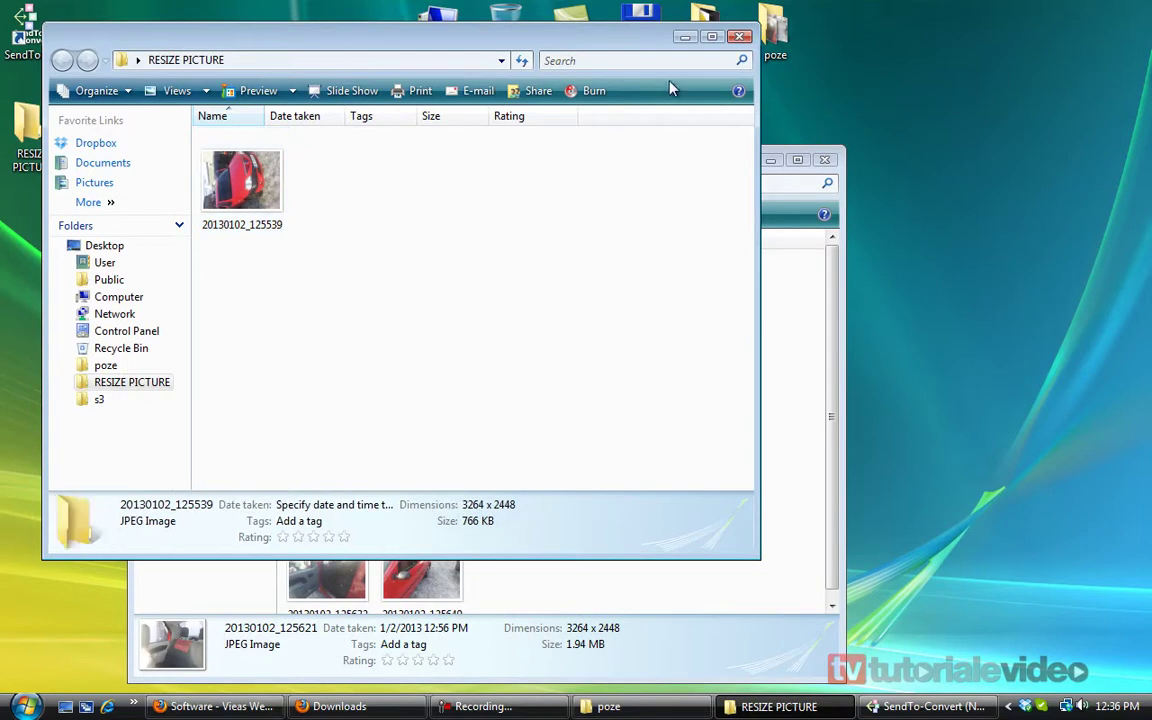
click(740, 38)
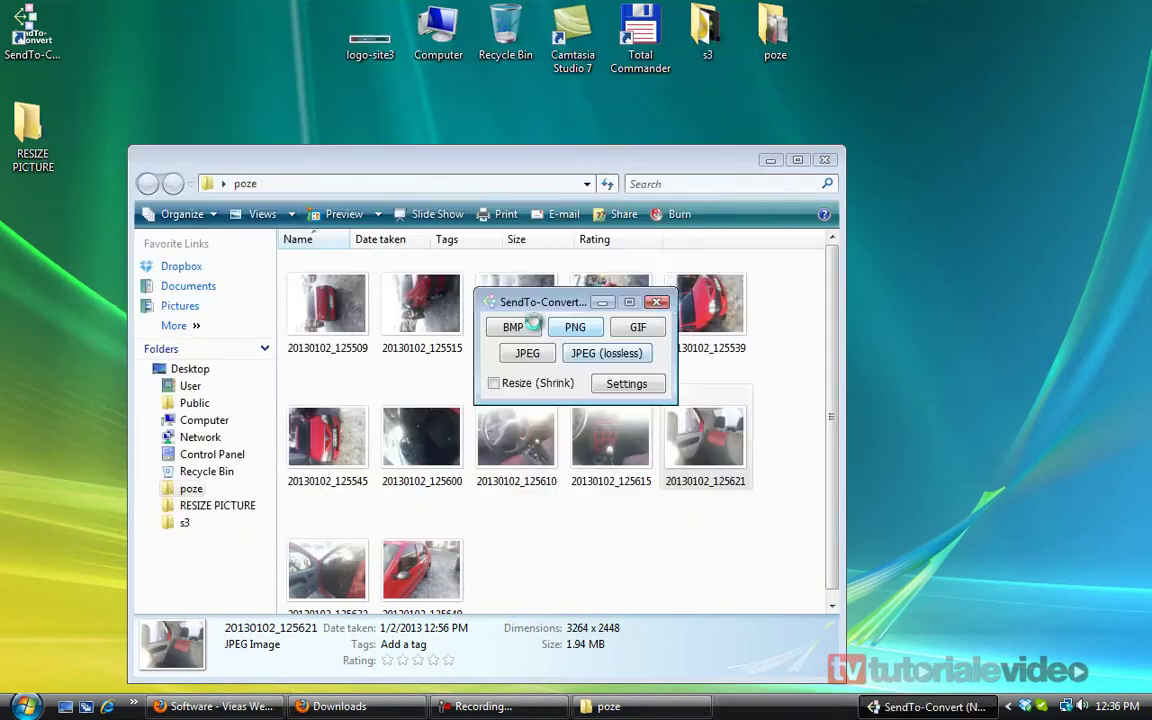
click(657, 302)
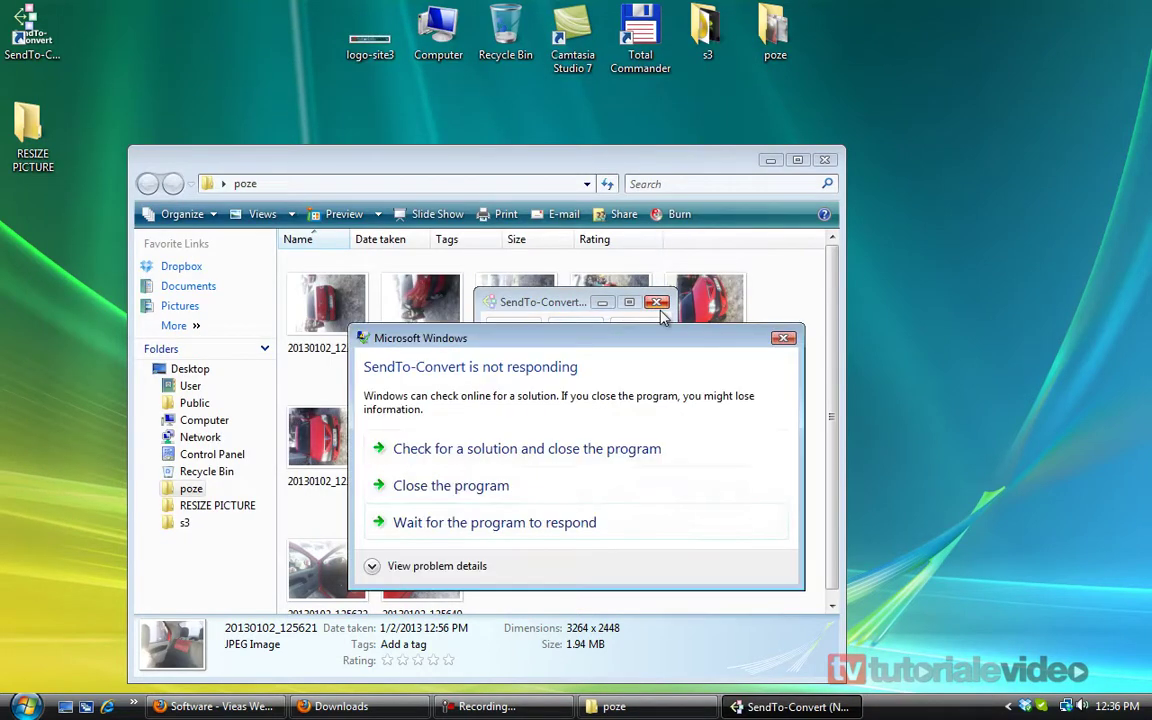
click(494, 512)
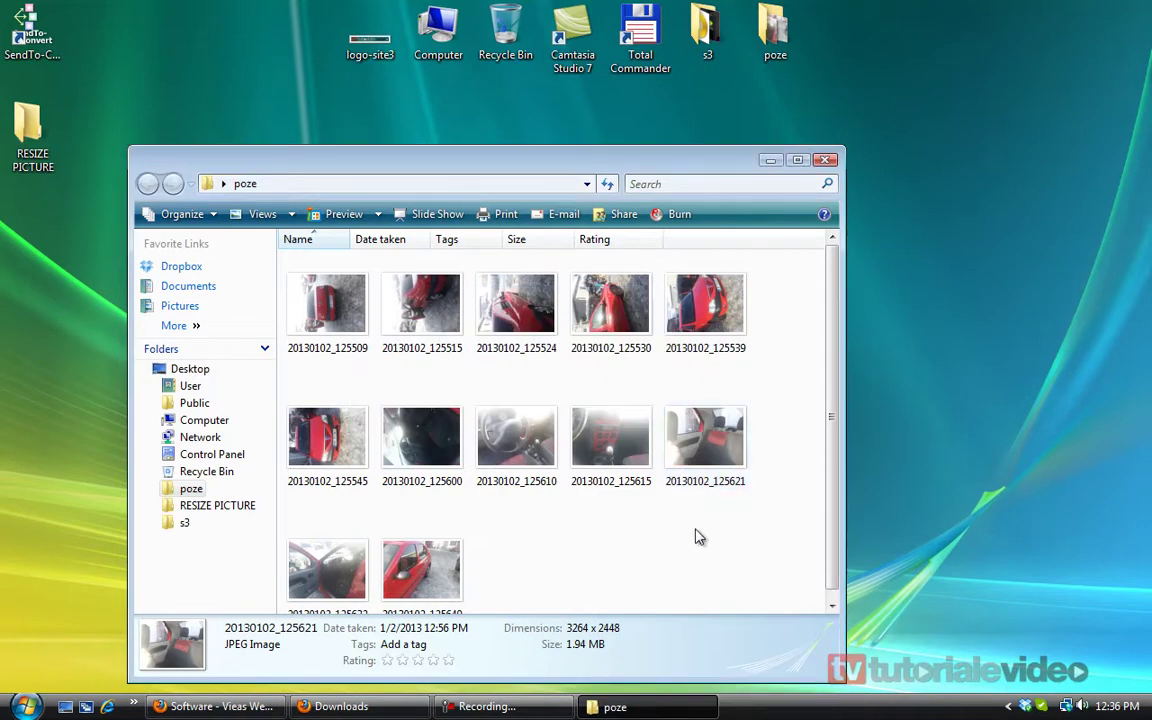
Send photo 20130102_125621 to SendTo-Convert and convert it to JPEG with Resize (Shrink) enabled, using the existing settings.
right_click(716, 453)
mouse_move(797, 545)
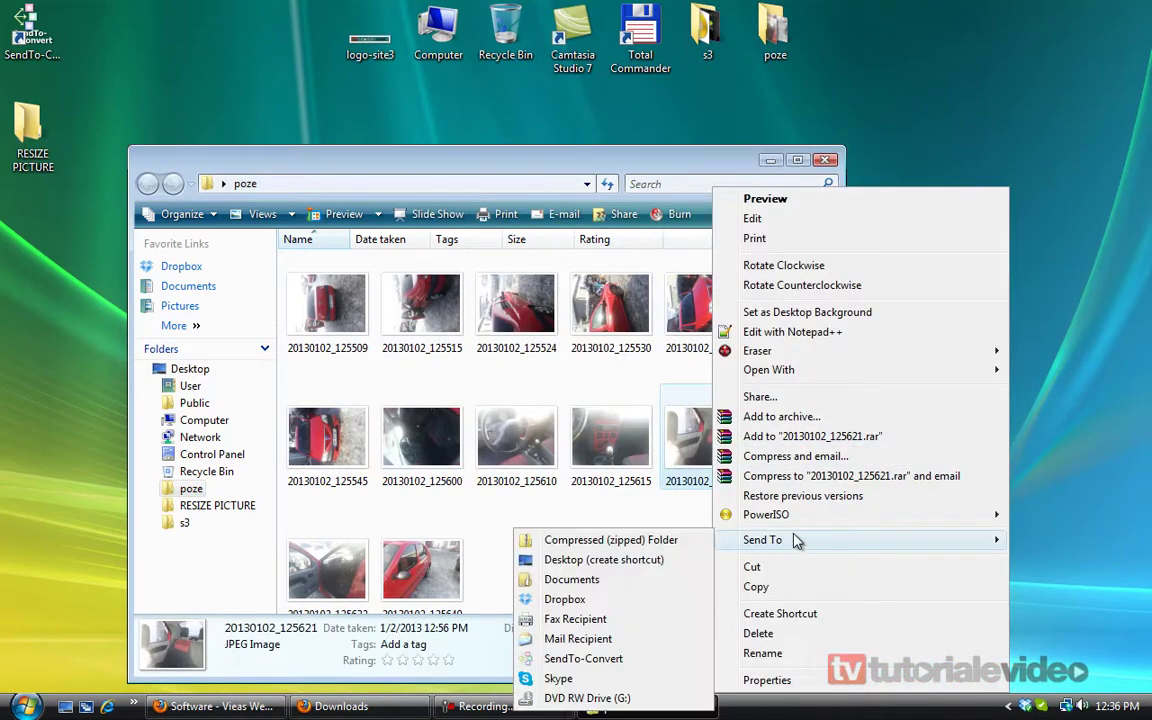
click(588, 659)
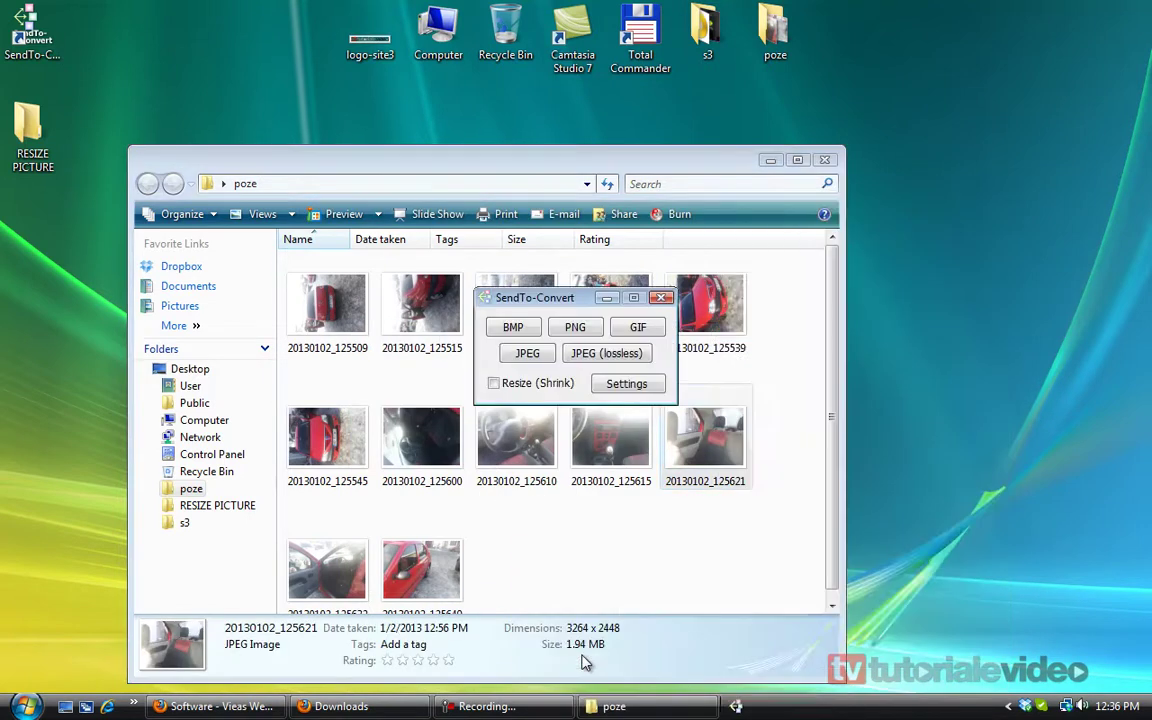
click(518, 390)
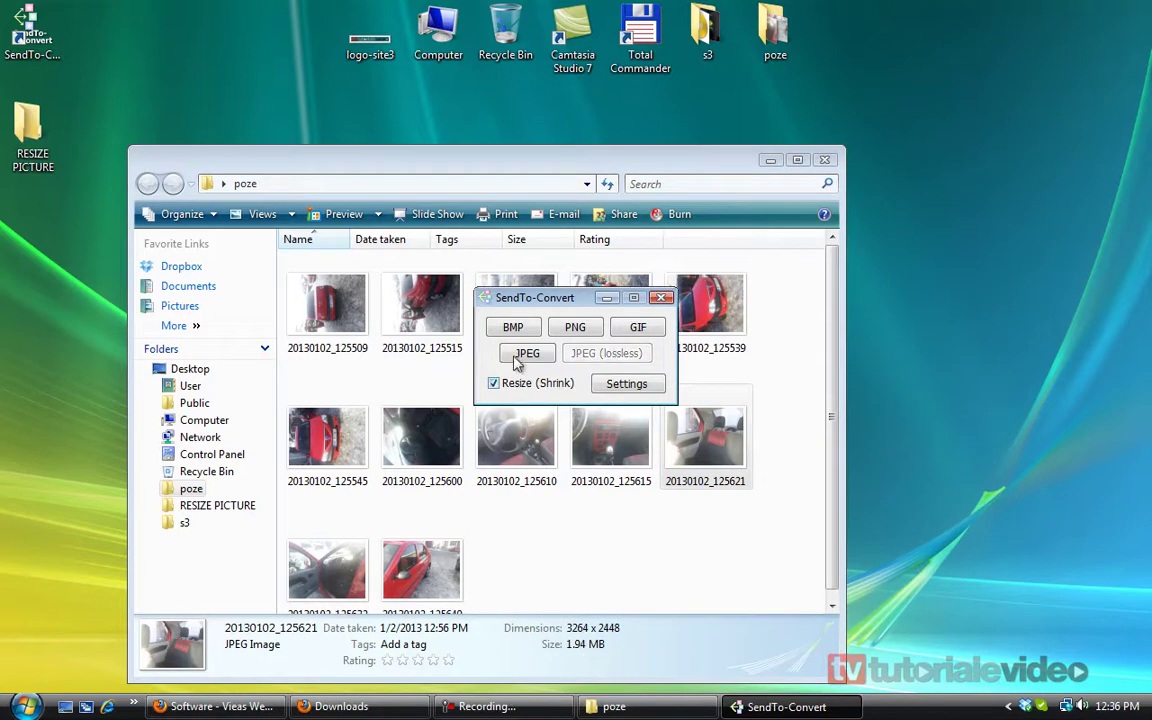
click(605, 384)
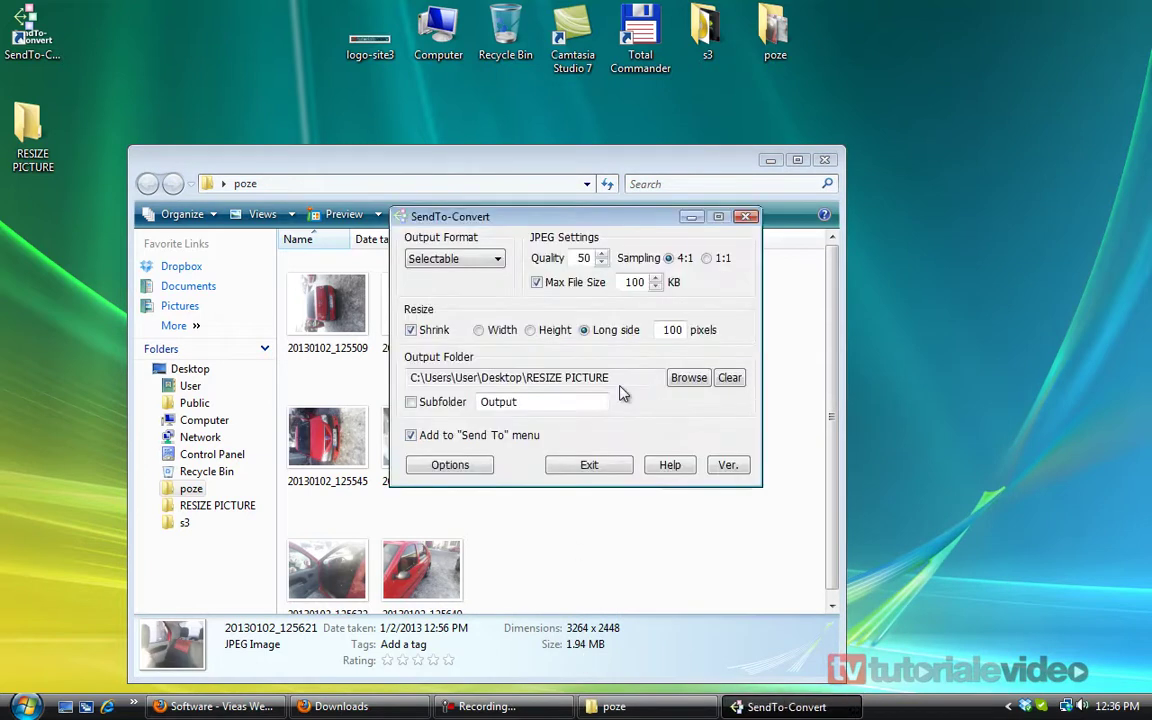
click(628, 470)
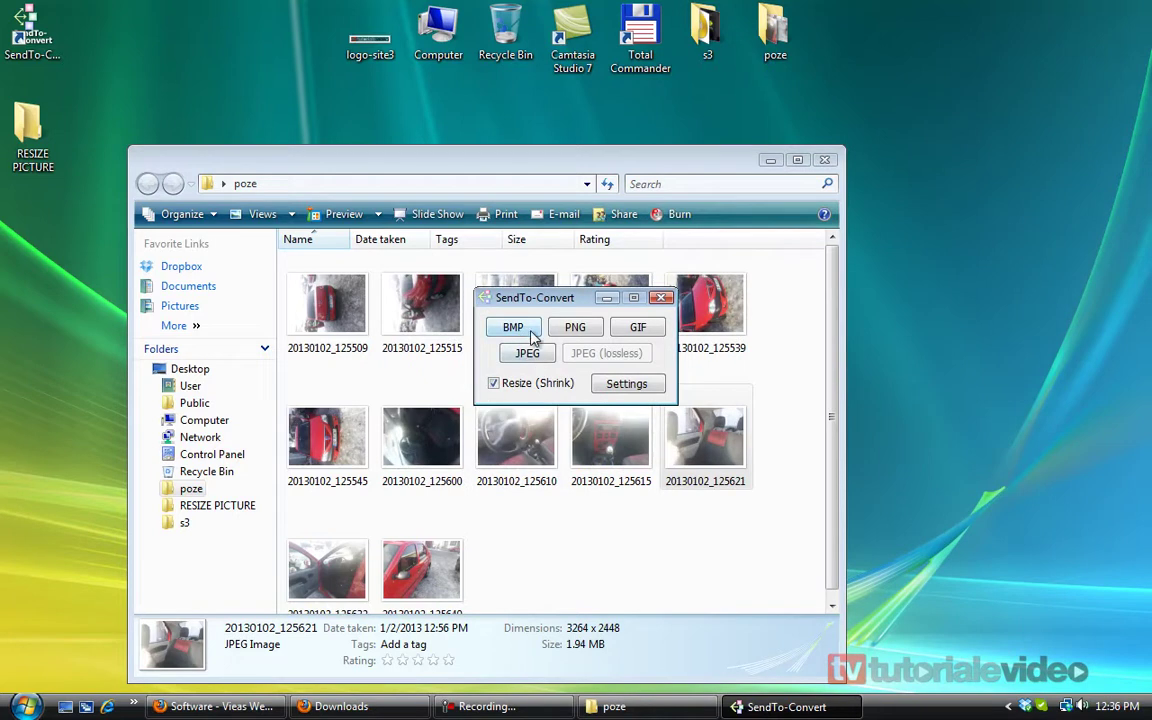
click(537, 359)
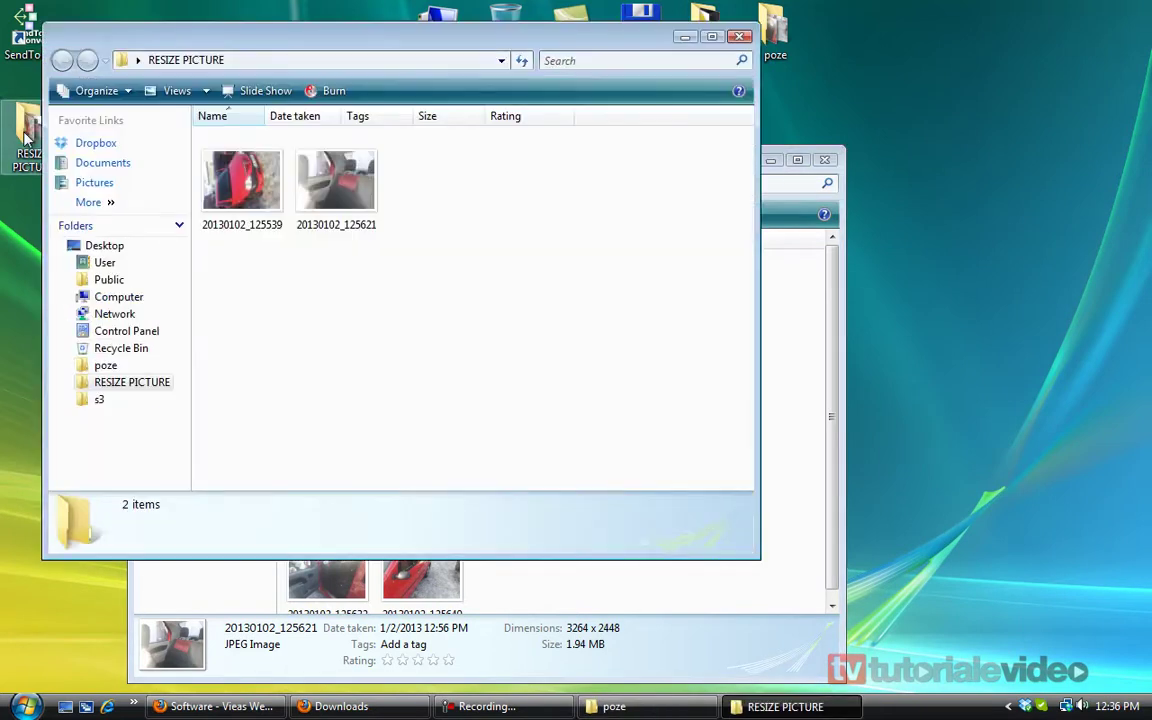
Select the converted photo 20130102_125621 in the RESIZE PICTURE folder to check its size, and preview it.
click(349, 180)
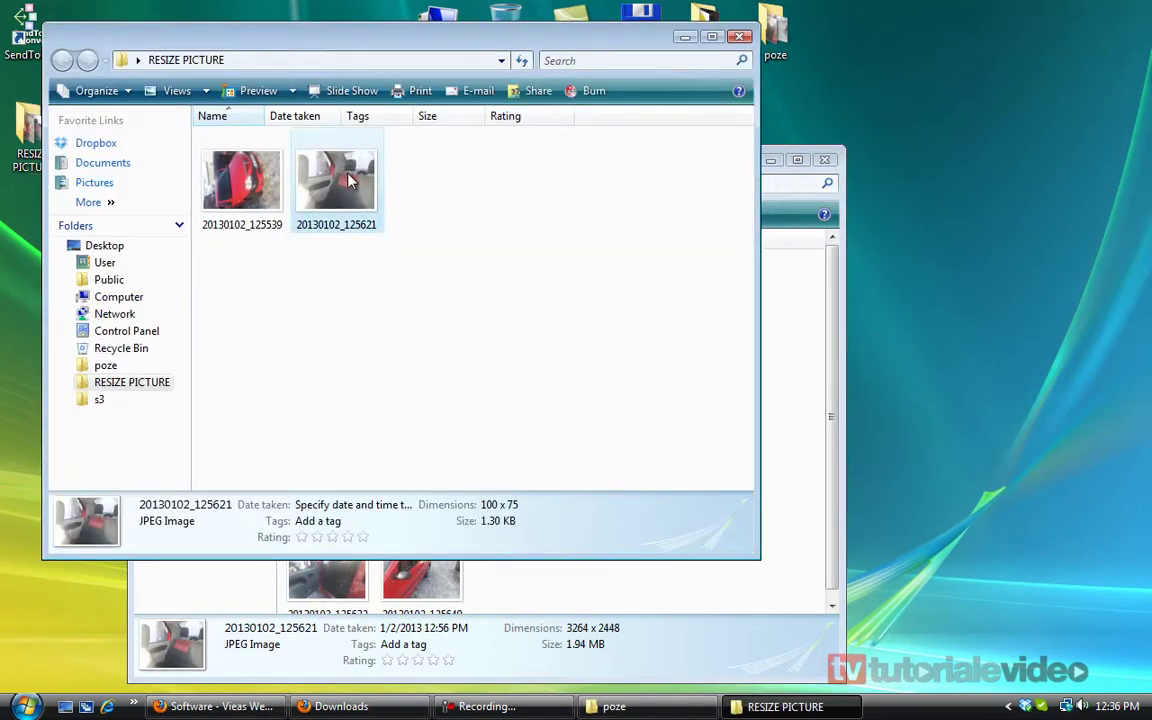
double_click(353, 180)
double_click(316, 168)
Place the poze window beside RESIZE PICTURE and compare the original photo 20130102_125621 with its converted copy.
click(746, 609)
right_click(650, 410)
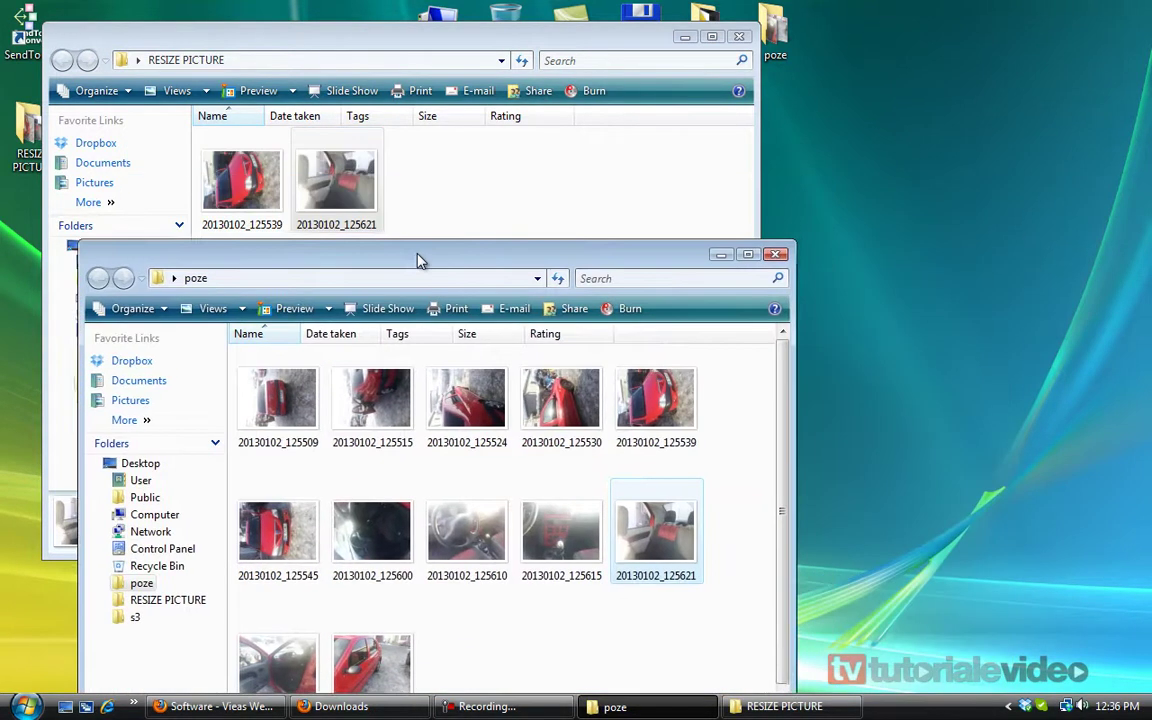
drag(418, 260, 748, 11)
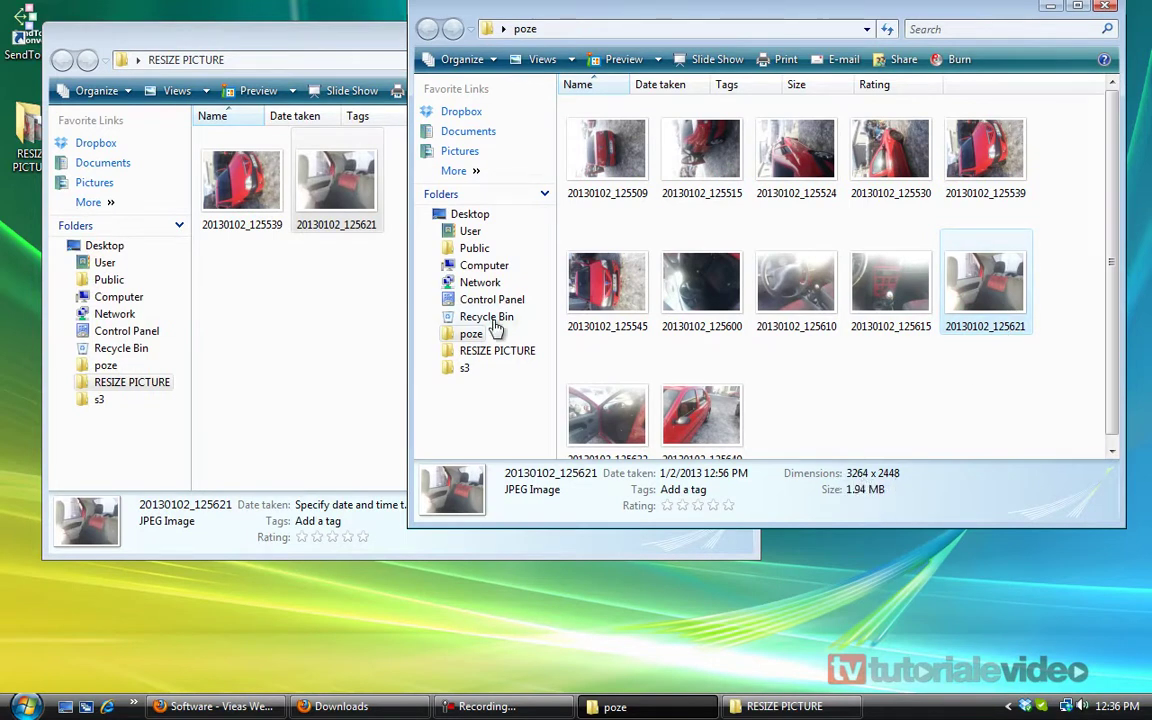
click(338, 195)
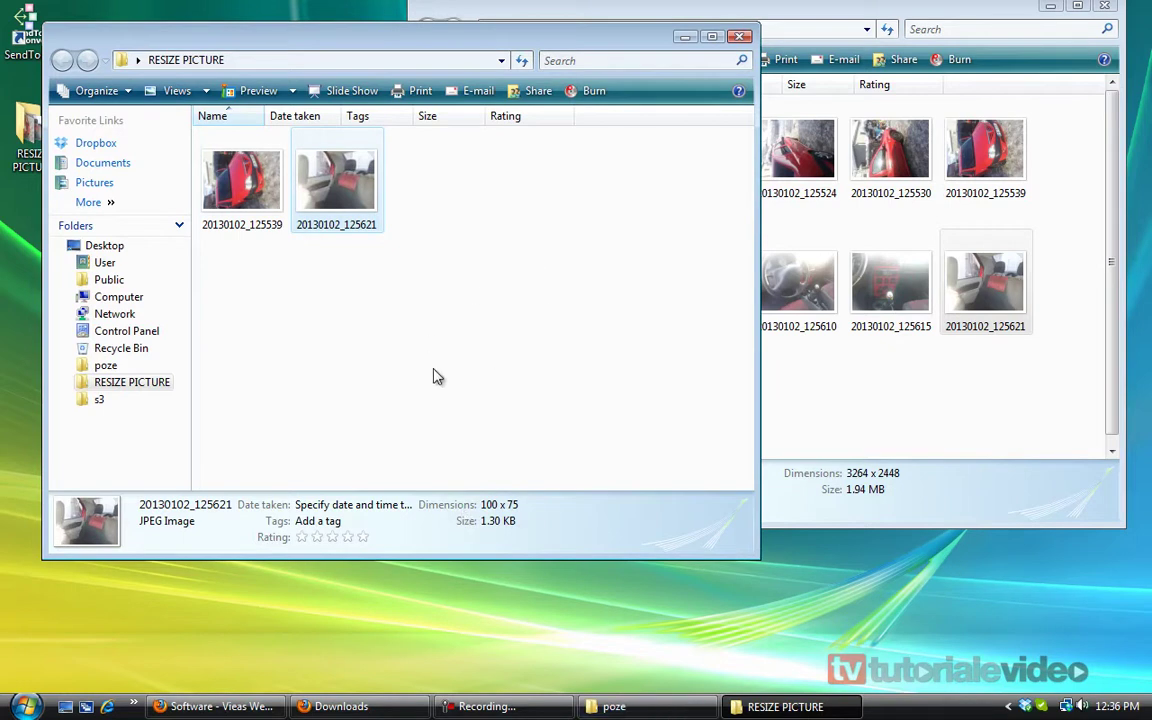
Try to send all photos in the poze folder to SendTo-Convert, and check the RESIZE PICTURE folder for converted copies.
click(1027, 391)
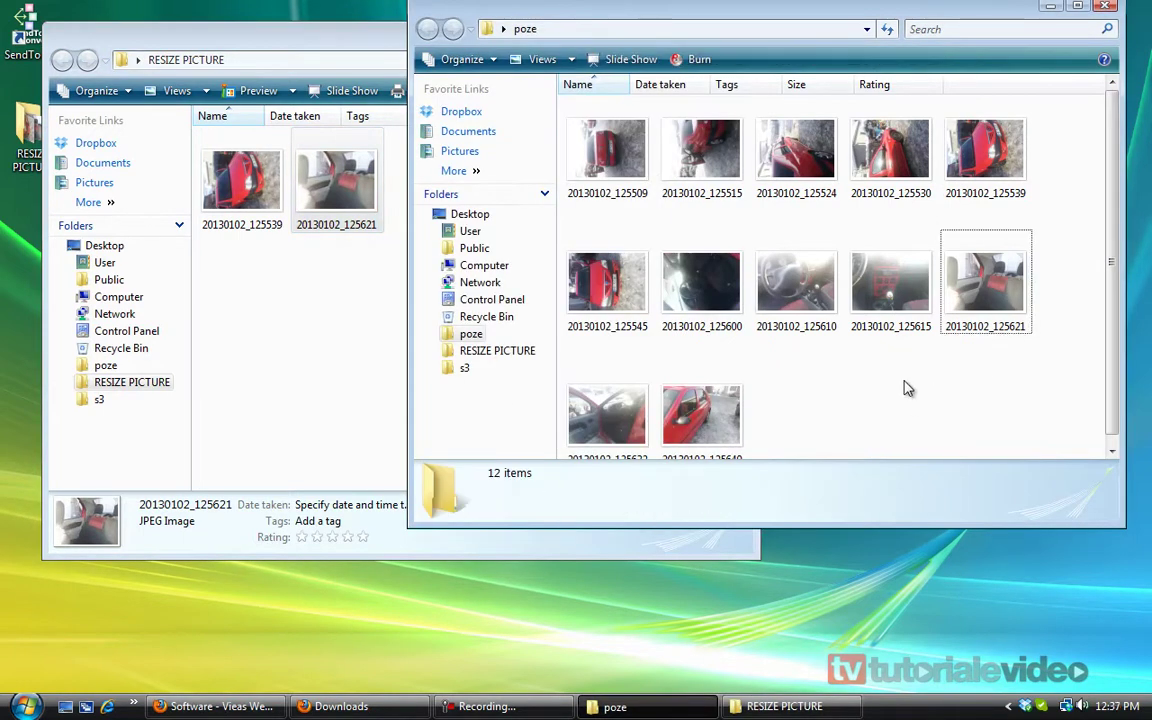
key(ctrl+a)
right_click(712, 232)
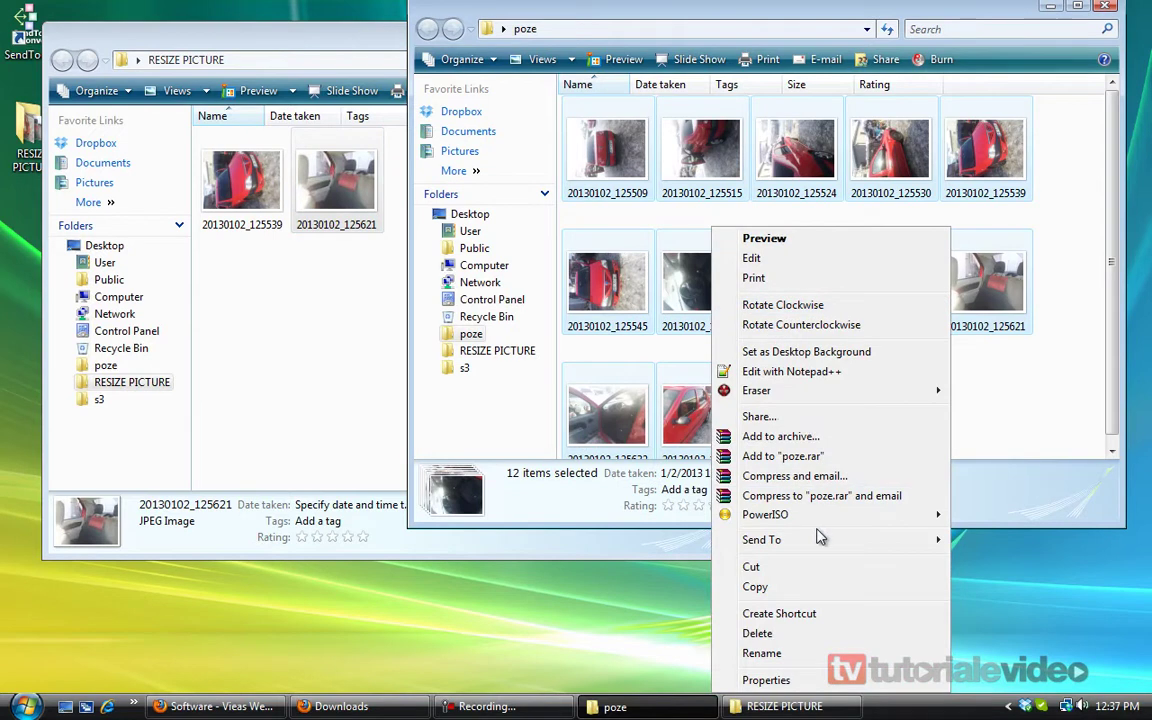
mouse_move(850, 539)
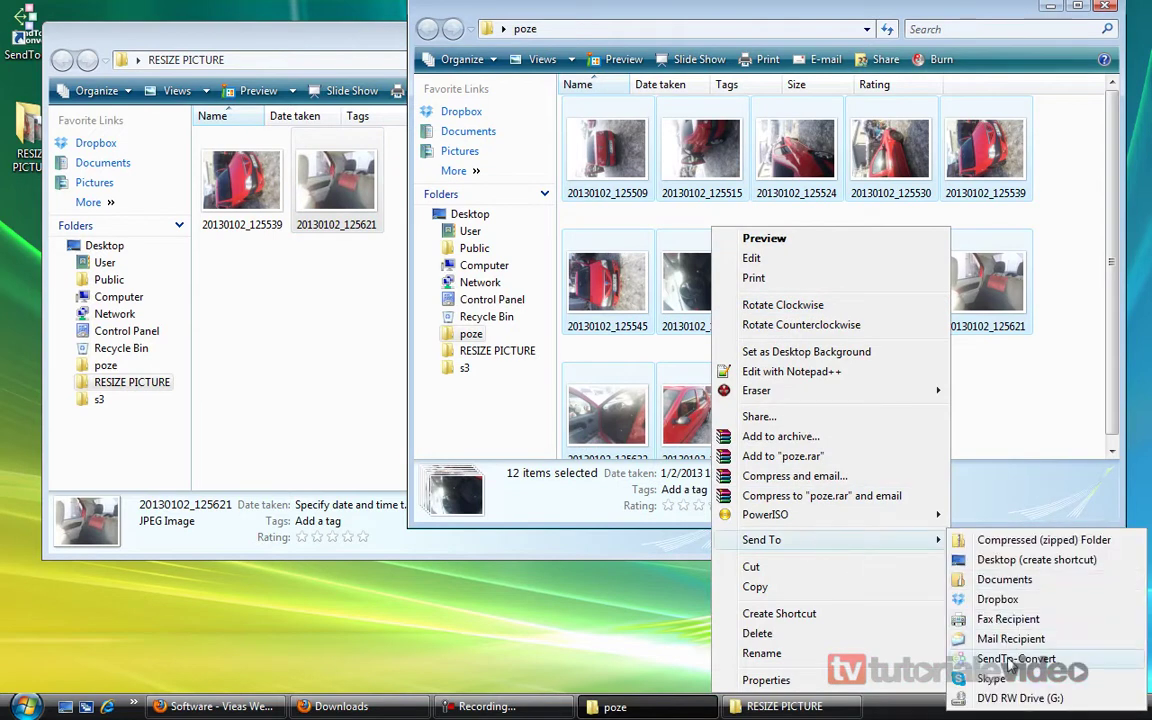
click(907, 588)
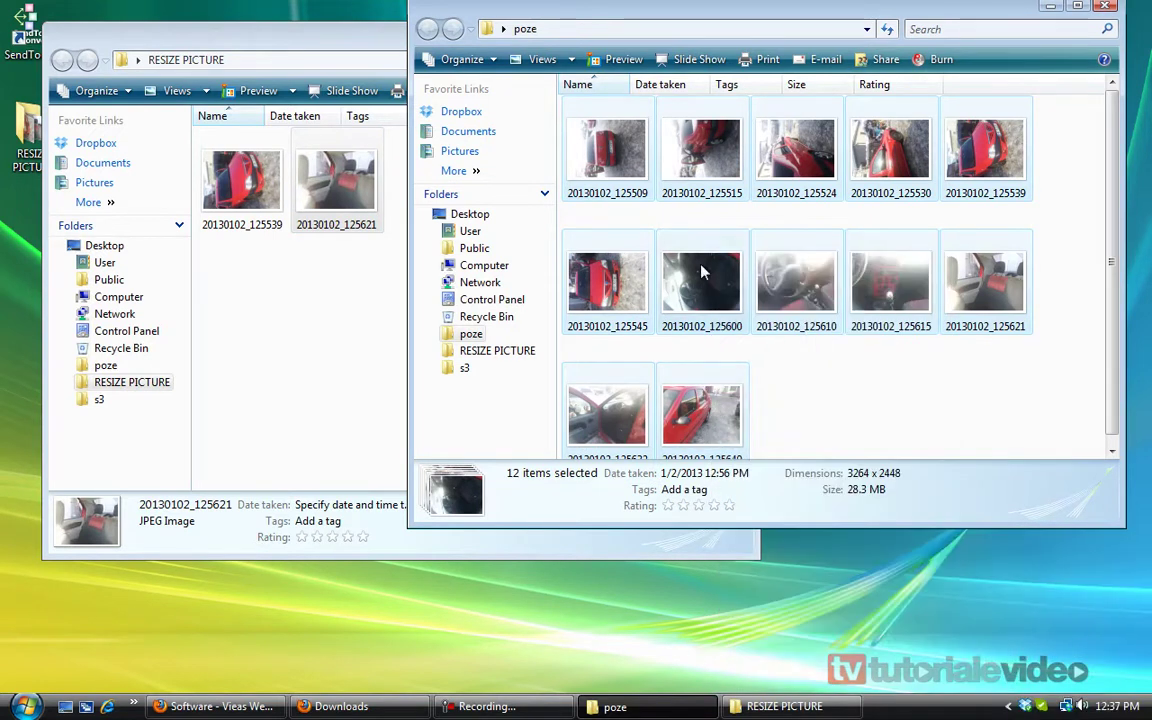
click(785, 706)
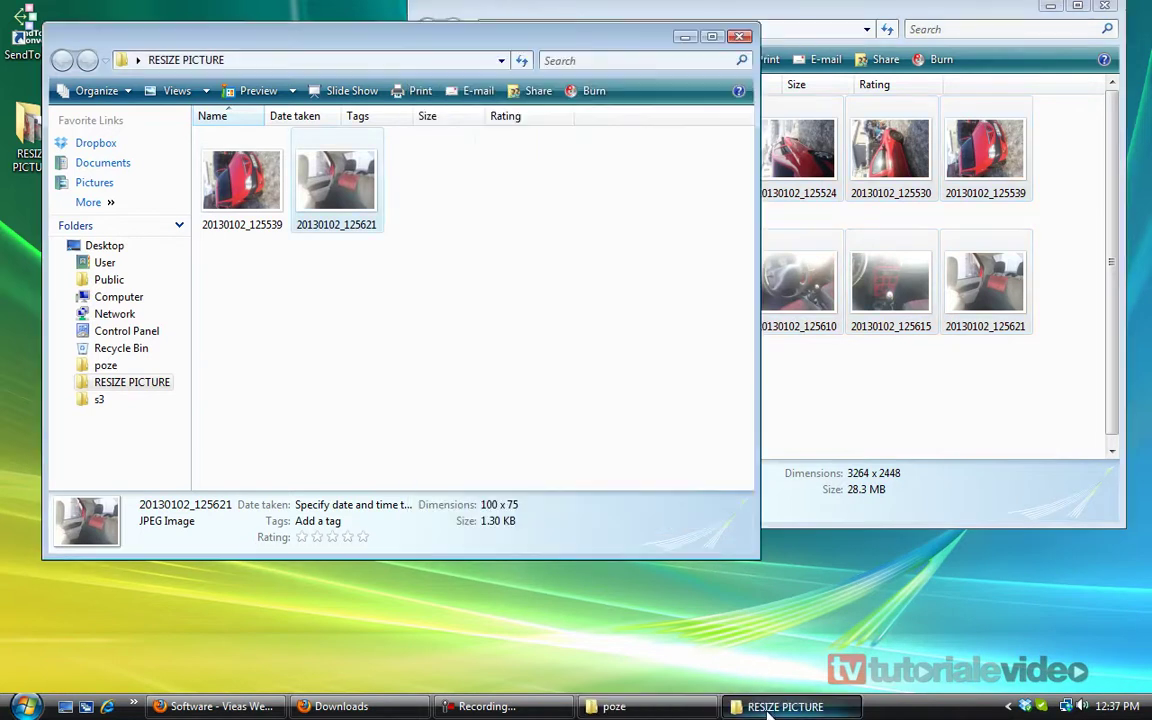
click(766, 360)
click(866, 427)
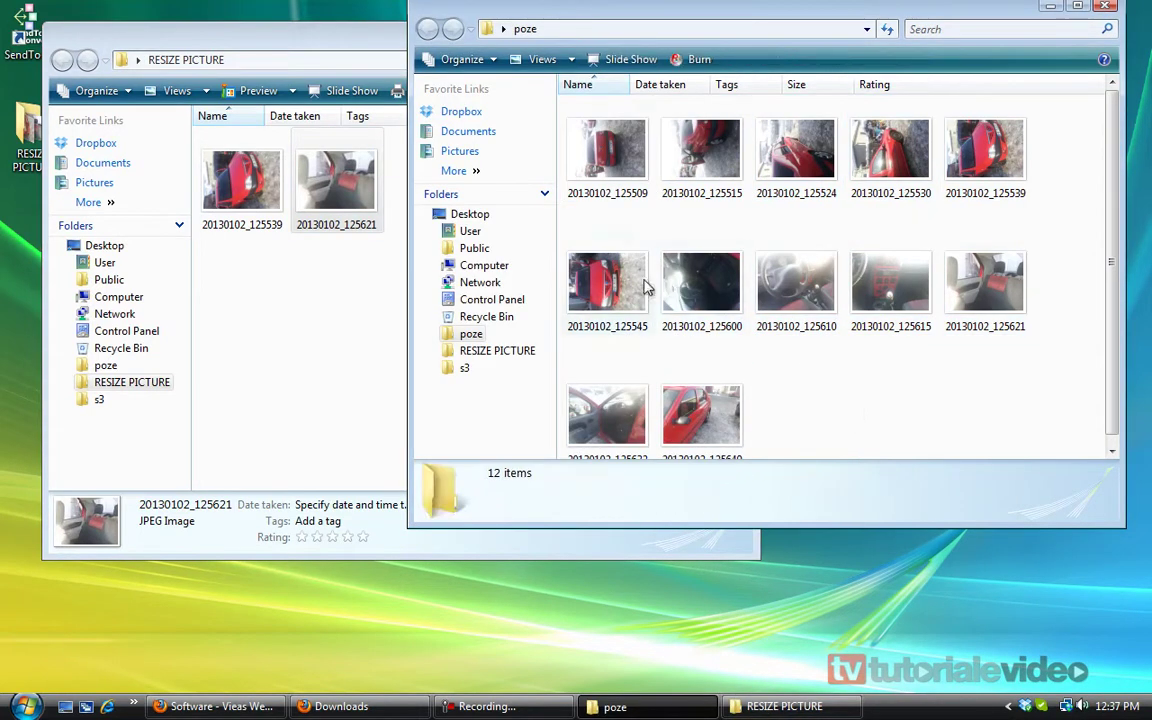
Send photo 20130102_125509 from the poze folder to SendTo-Convert and convert it to JPEG with Resize (Shrink) enabled.
right_click(603, 170)
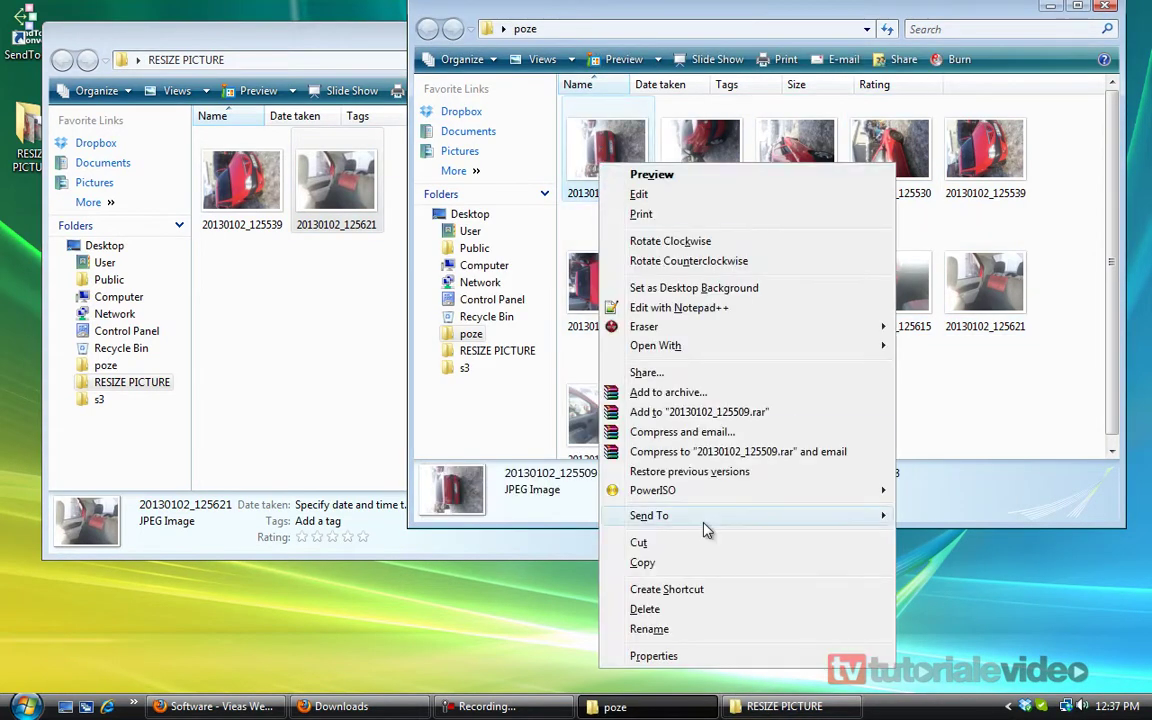
mouse_move(700, 517)
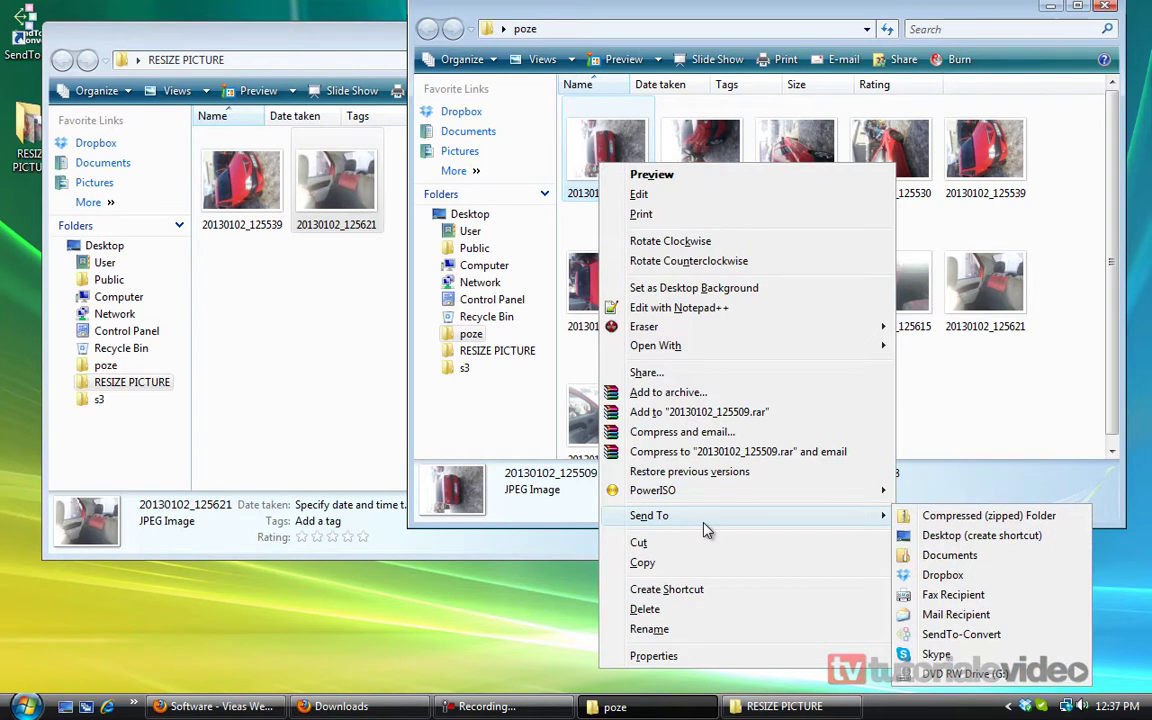
click(951, 634)
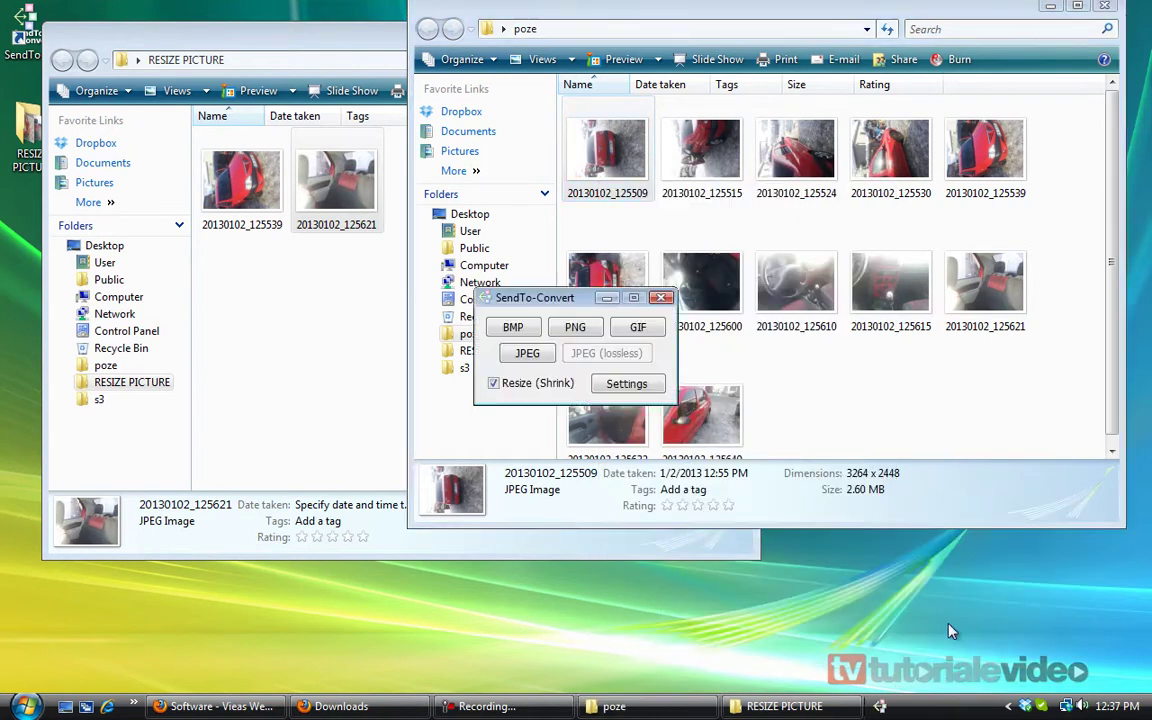
click(528, 355)
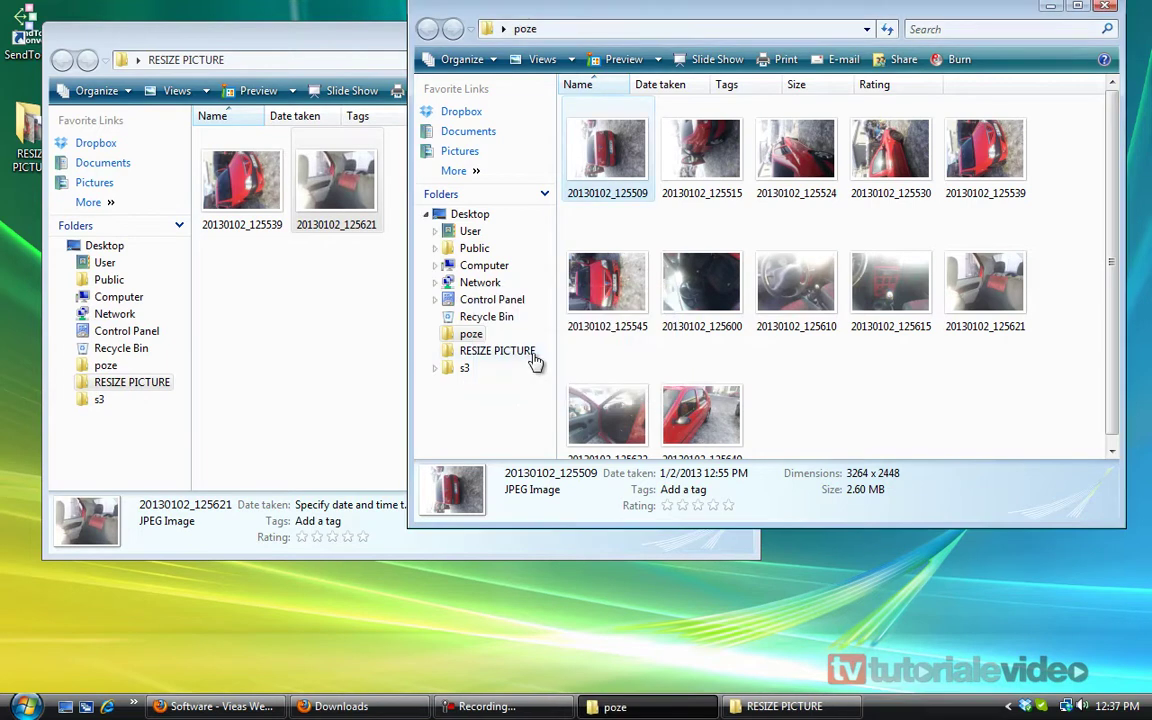
Check the dimensions and file size of the converted photo 20130102_125509 in the RESIZE PICTURE folder.
click(272, 282)
click(233, 177)
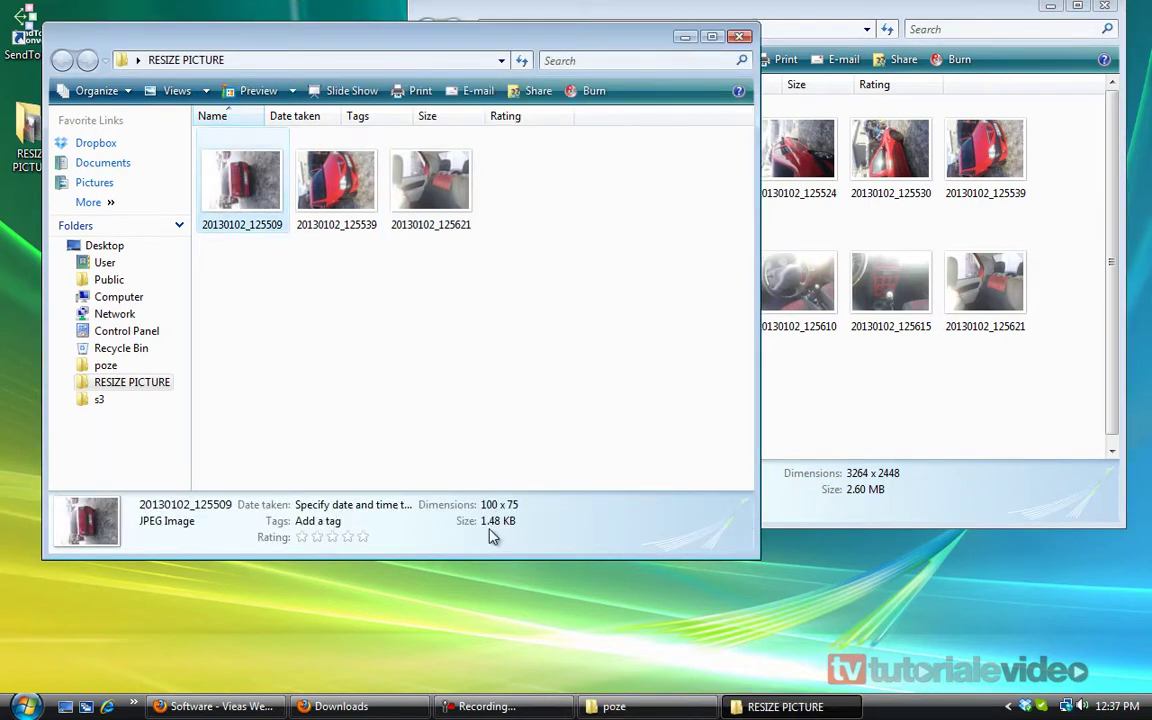
click(280, 246)
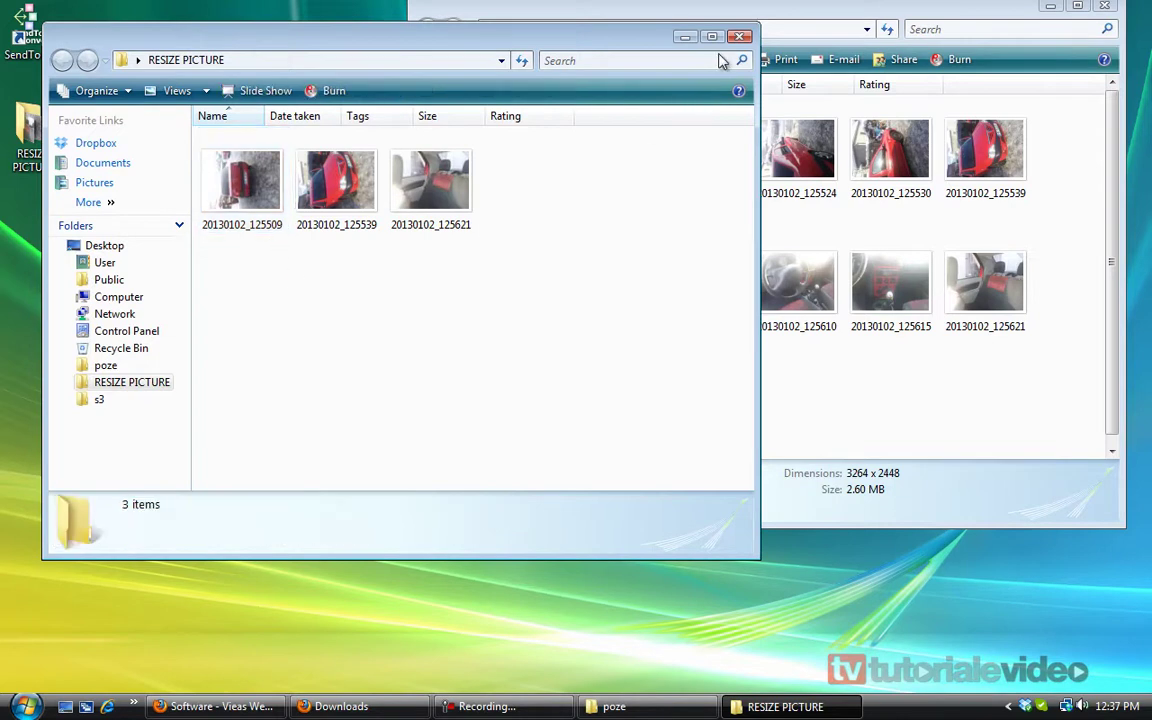
Close the RESIZE PICTURE and poze folder windows.
click(741, 37)
drag(1005, 15, 745, 138)
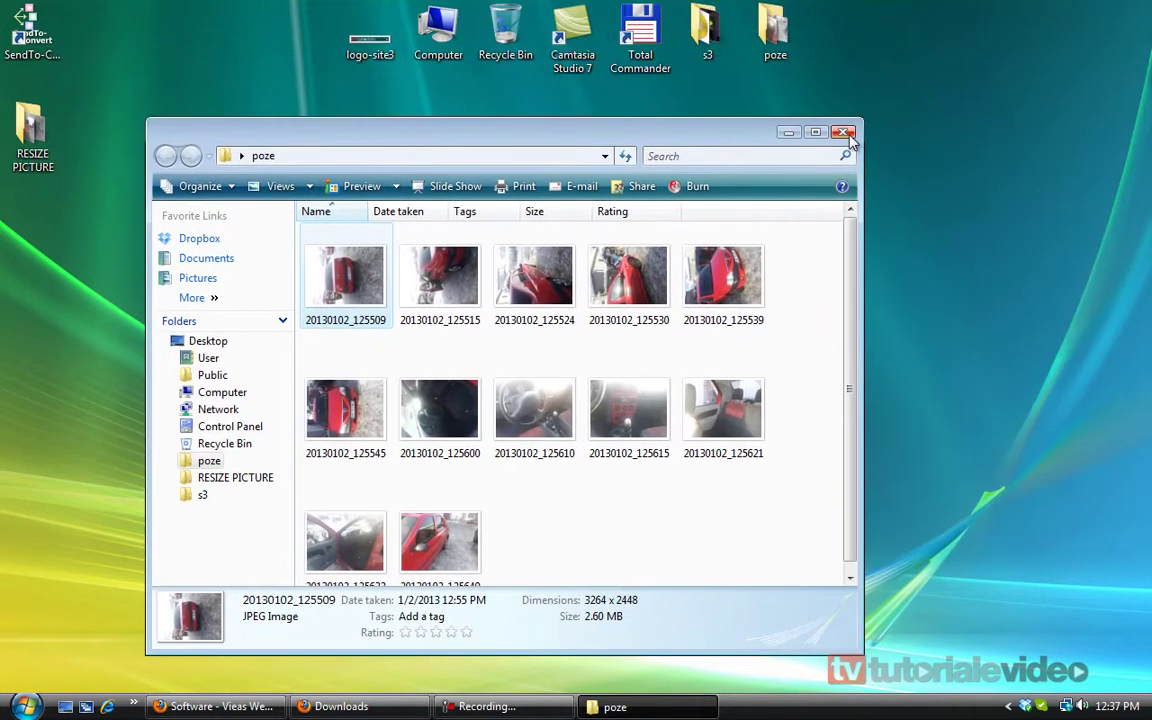
key(alt+F4)
right_click(325, 262)
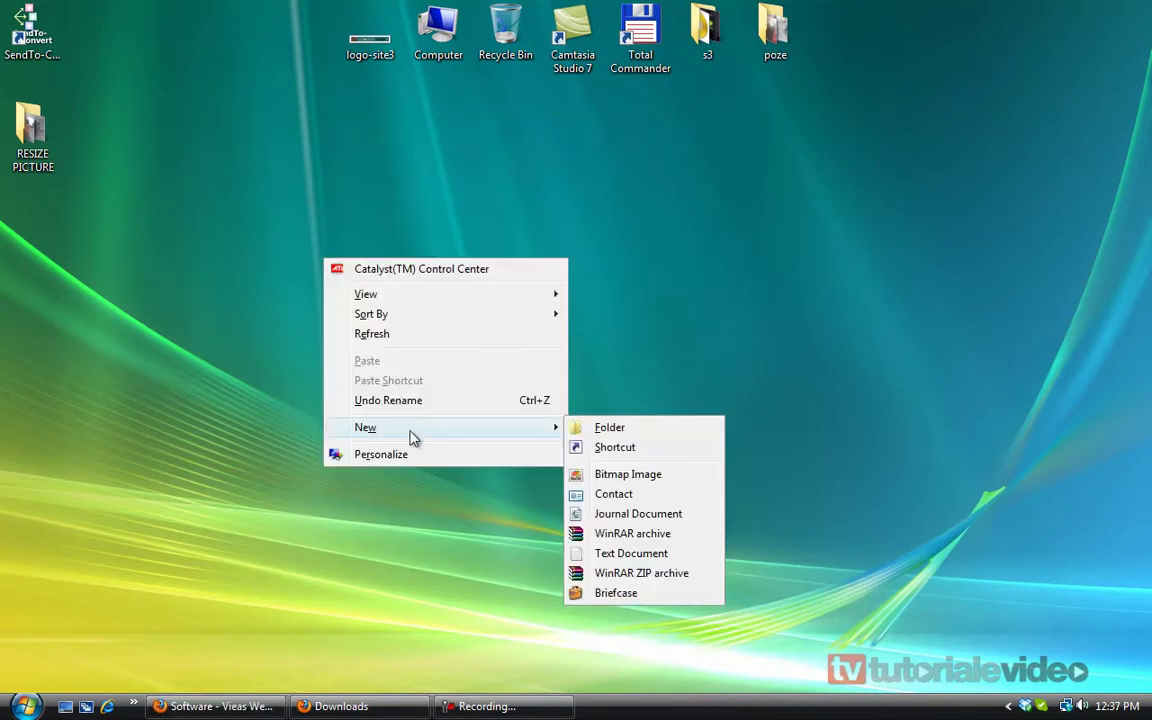
click(869, 275)
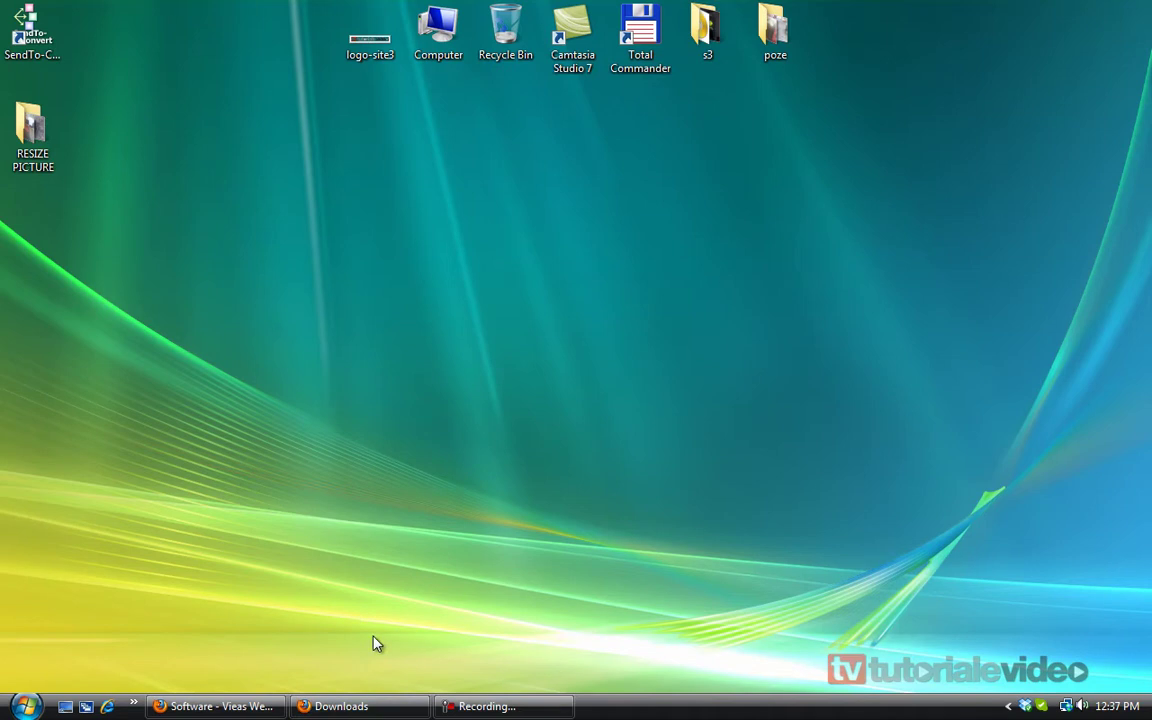
right_click(411, 279)
click(347, 223)
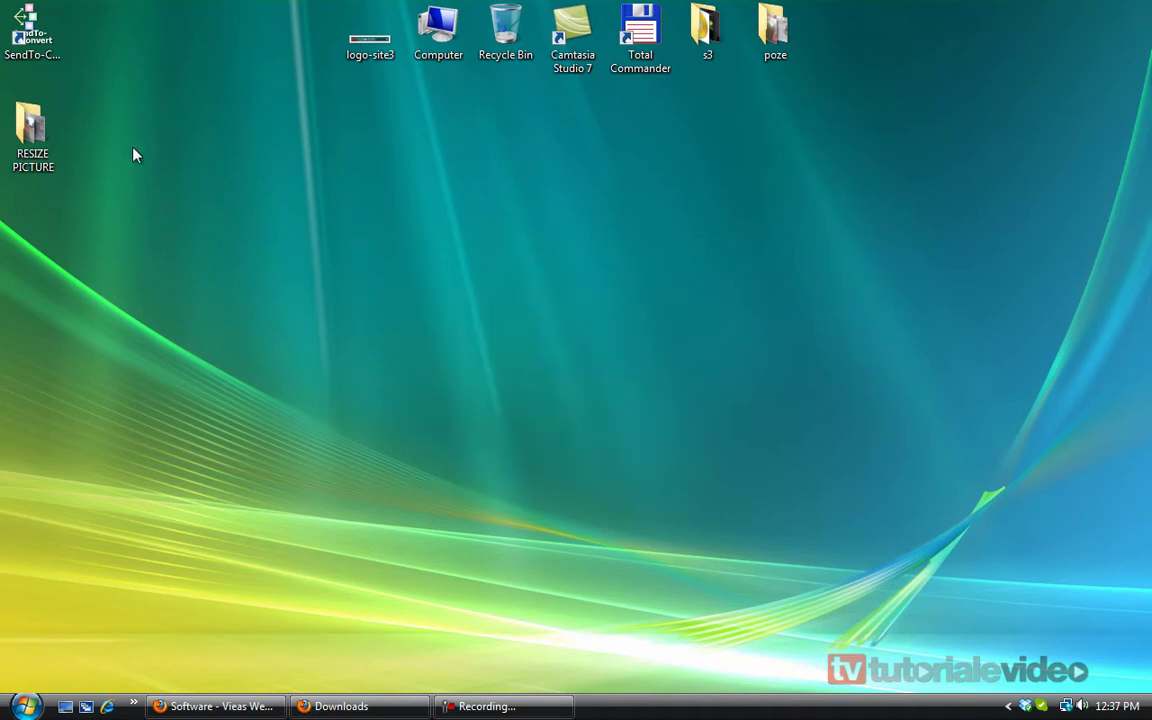